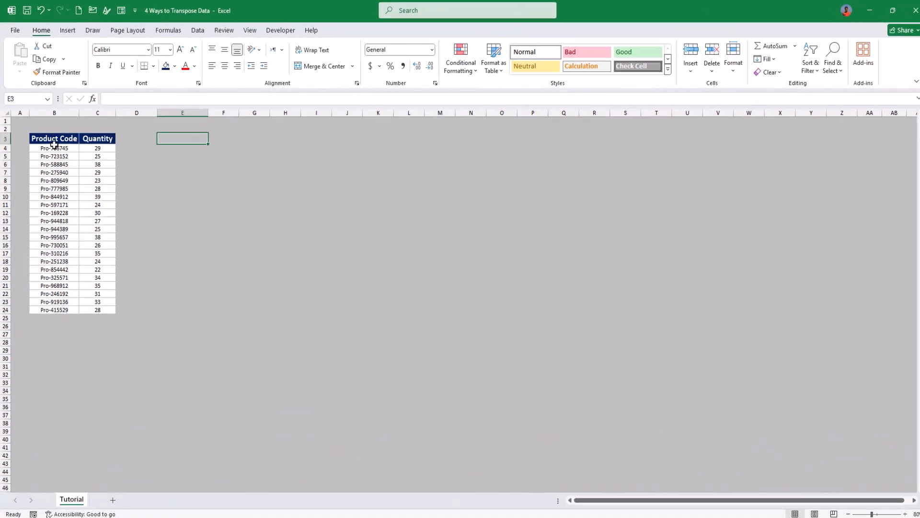
Step: Copy the Product Code and Quantity table in B3:C24 and paste it transposed starting at cell E3
click(95, 153)
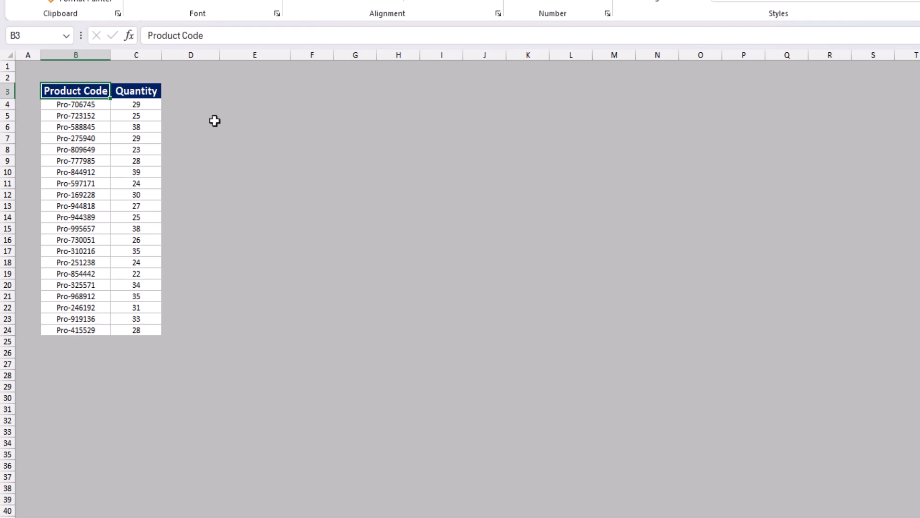
key(ctrl+shift+Right)
key(ctrl+shift+Down)
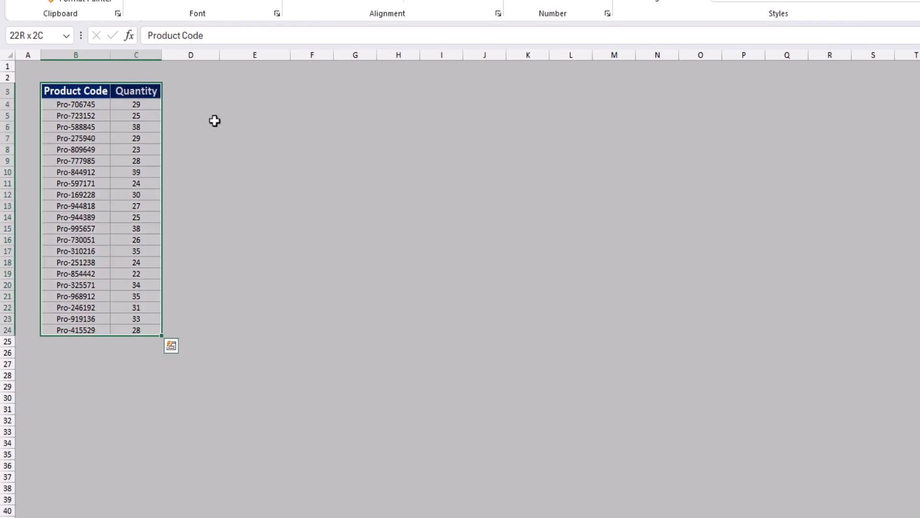
key(ctrl+c)
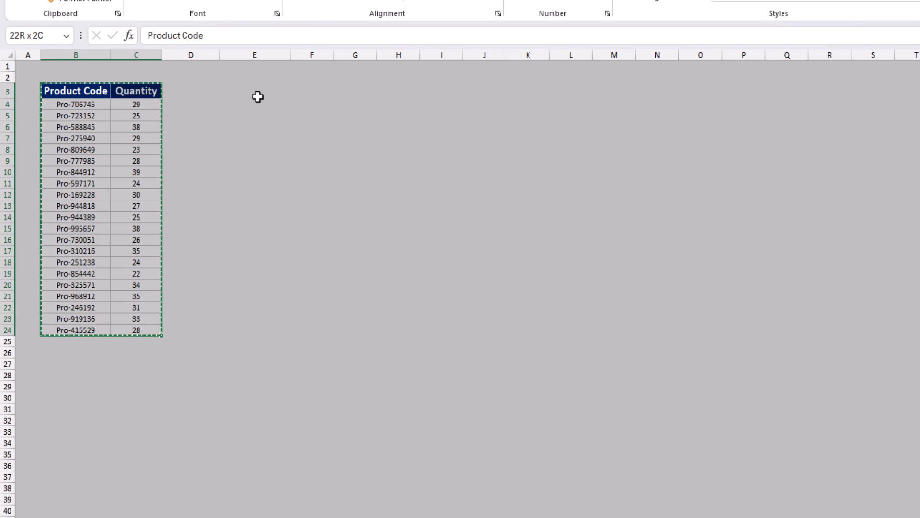
click(256, 91)
right_click(256, 91)
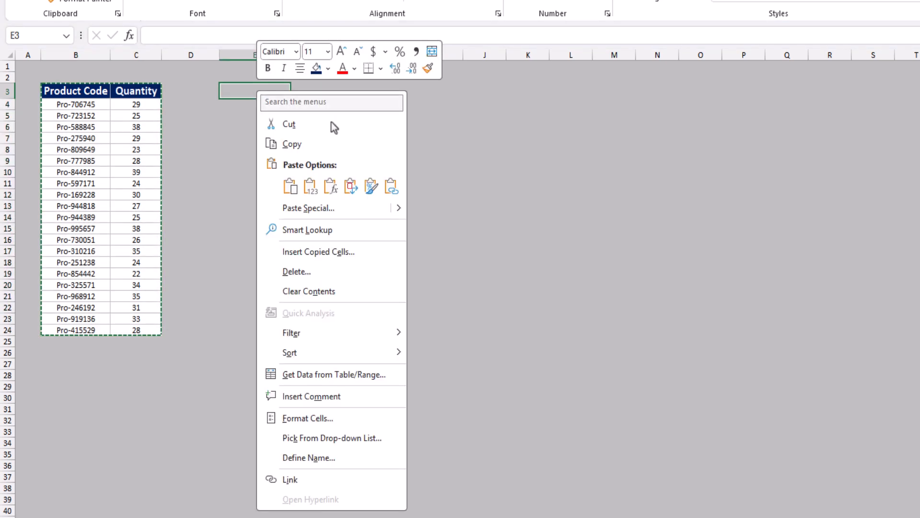
click(355, 187)
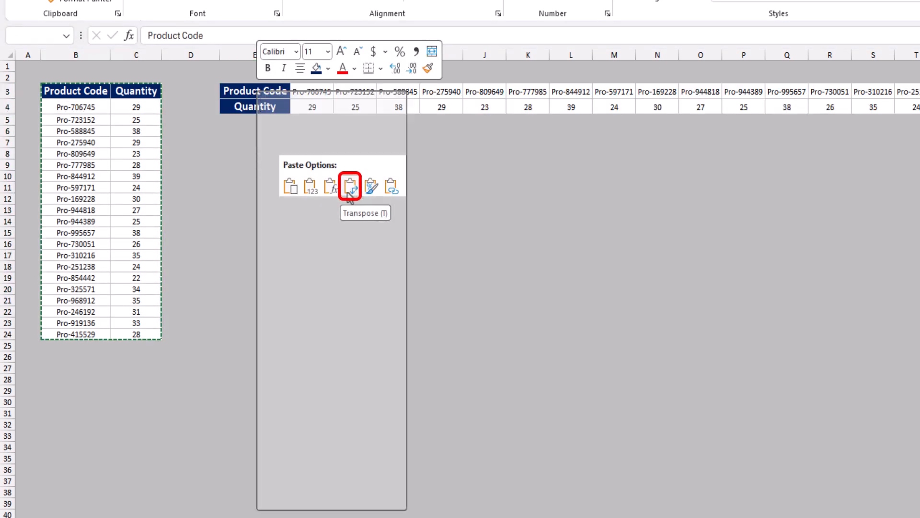
click(352, 190)
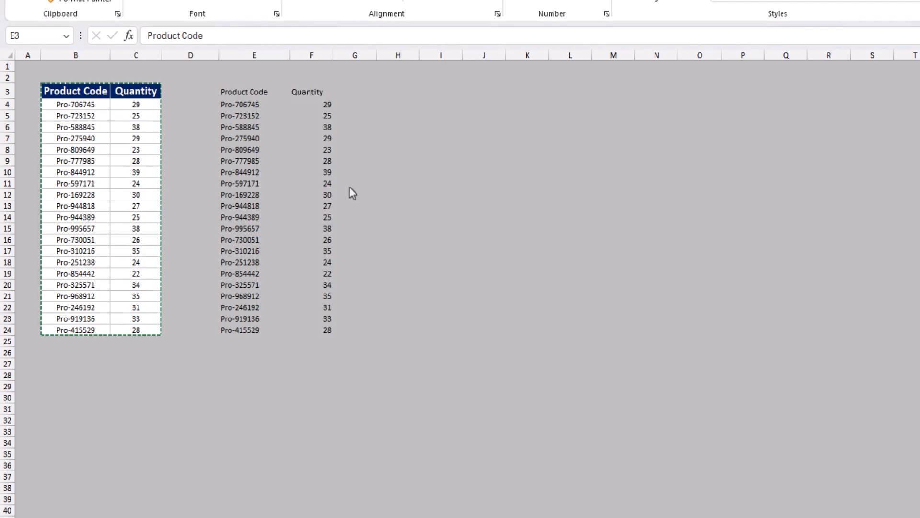
click(305, 131)
click(309, 91)
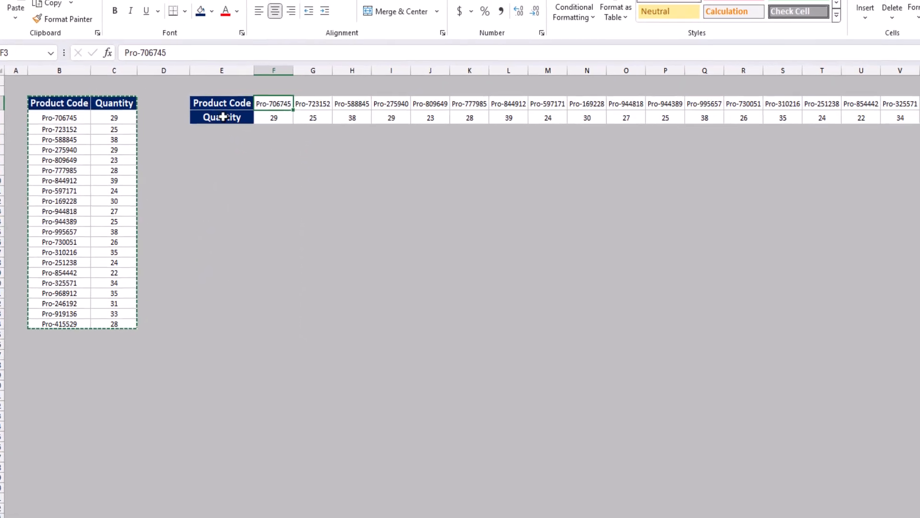
click(249, 98)
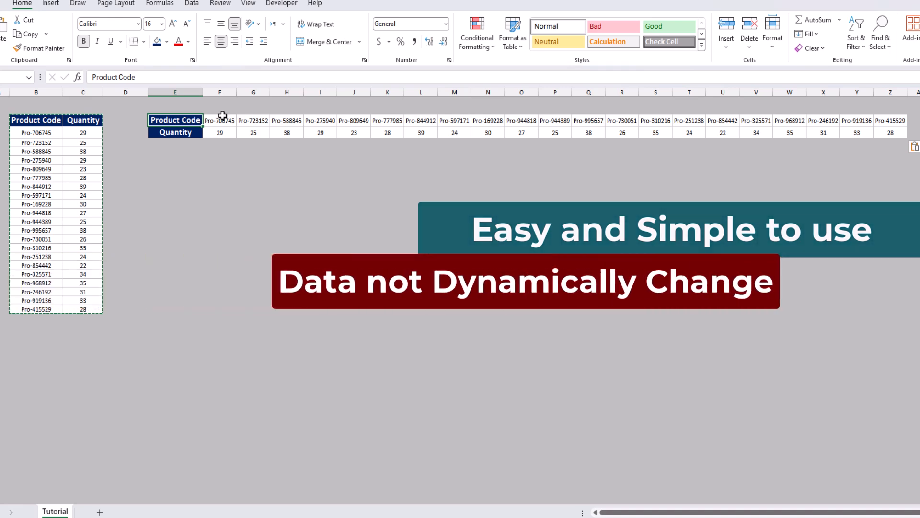
Step: Set the quantity of product Pro-588845 in the source table to 20
click(220, 120)
click(77, 150)
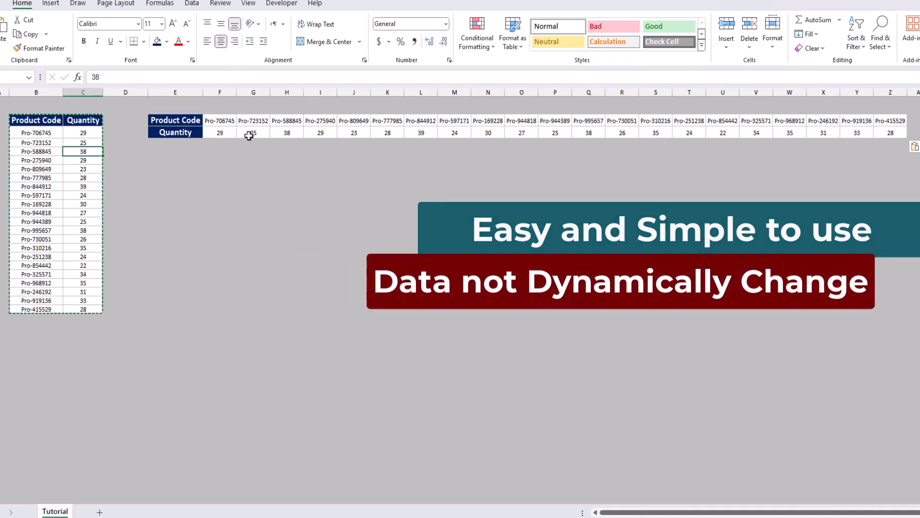
text(20)
key(Return)
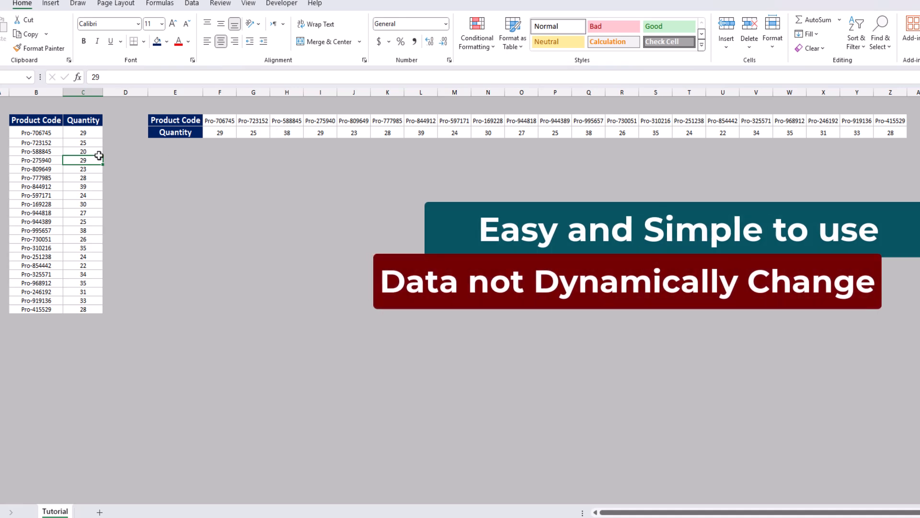
click(163, 128)
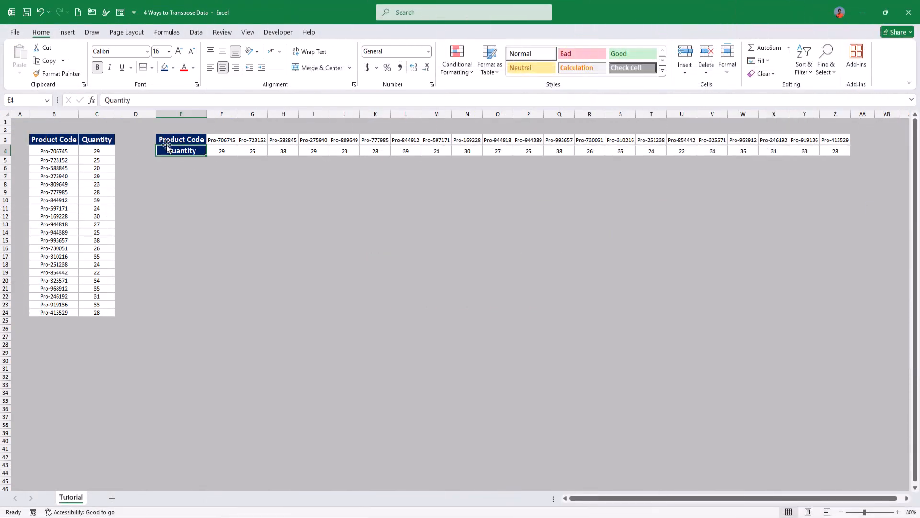
Step: Copy the source table B3:C24 and paste it at cell E7 using Paste Special with All and Transpose
click(51, 139)
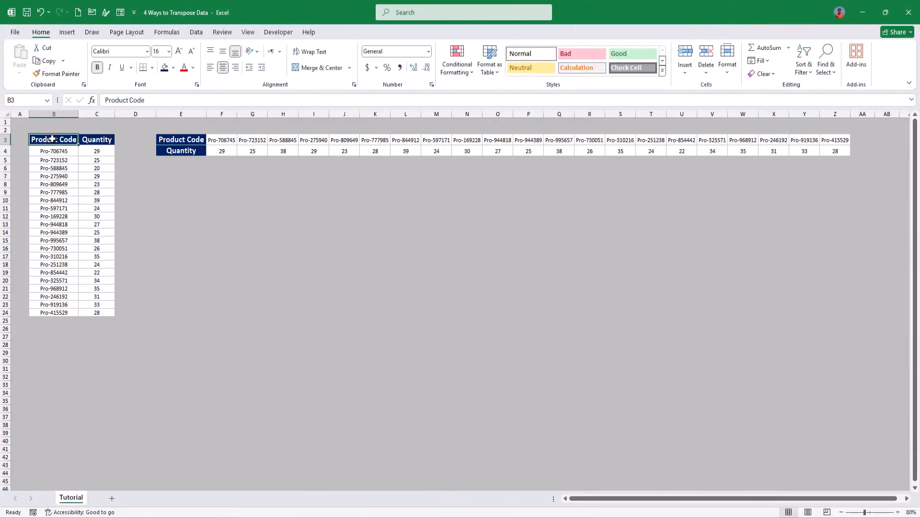
key(ctrl+a)
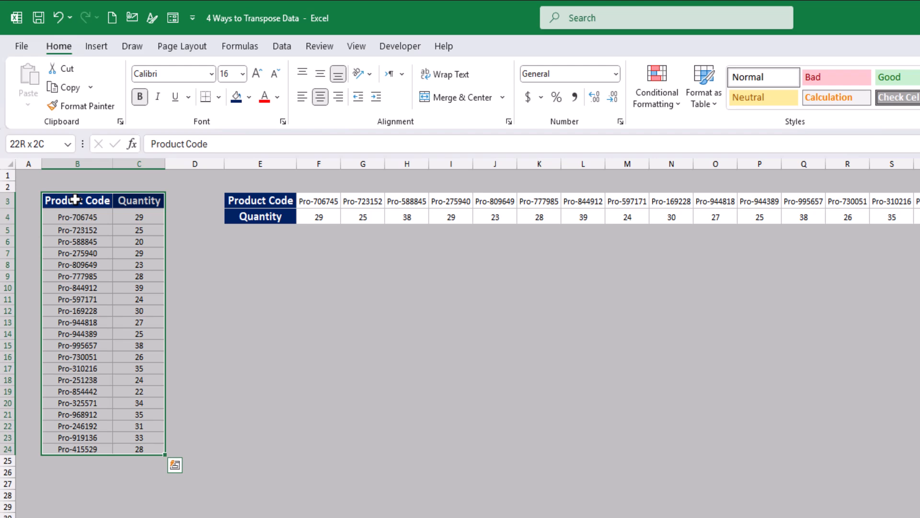
key(ctrl+c)
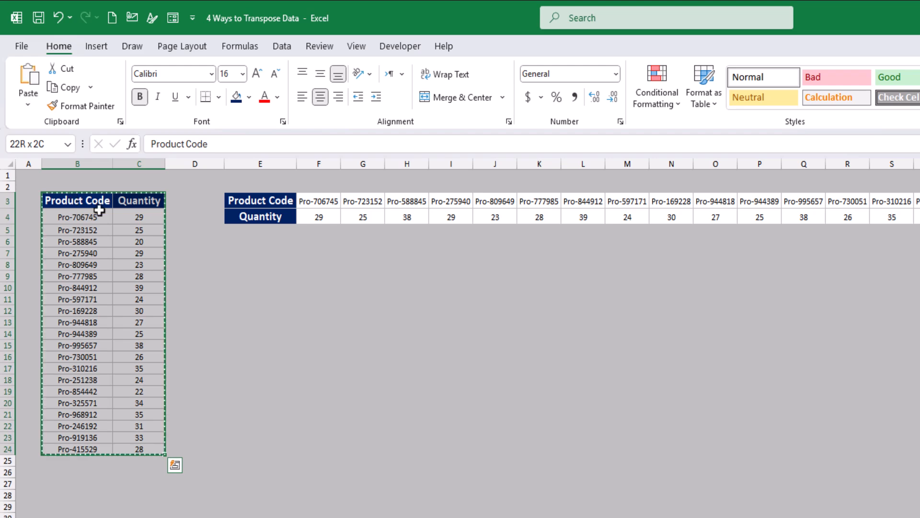
click(260, 255)
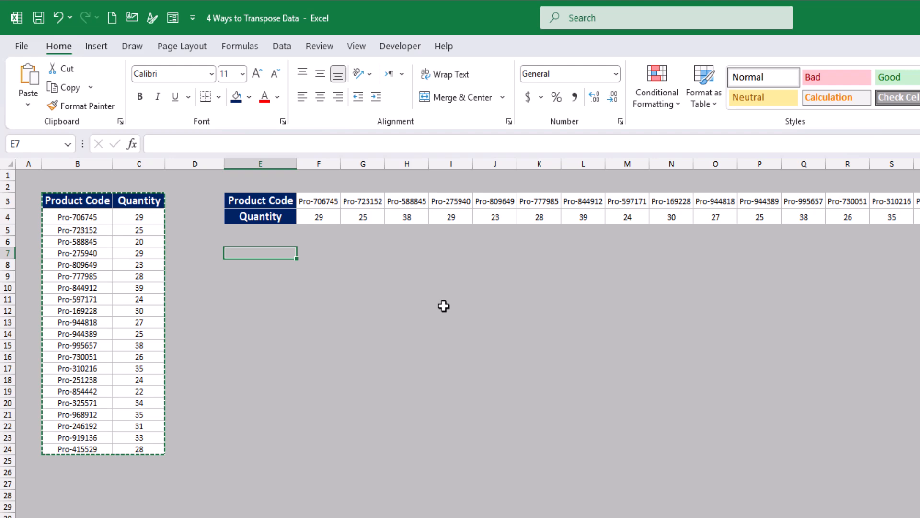
key(ctrl+alt+v)
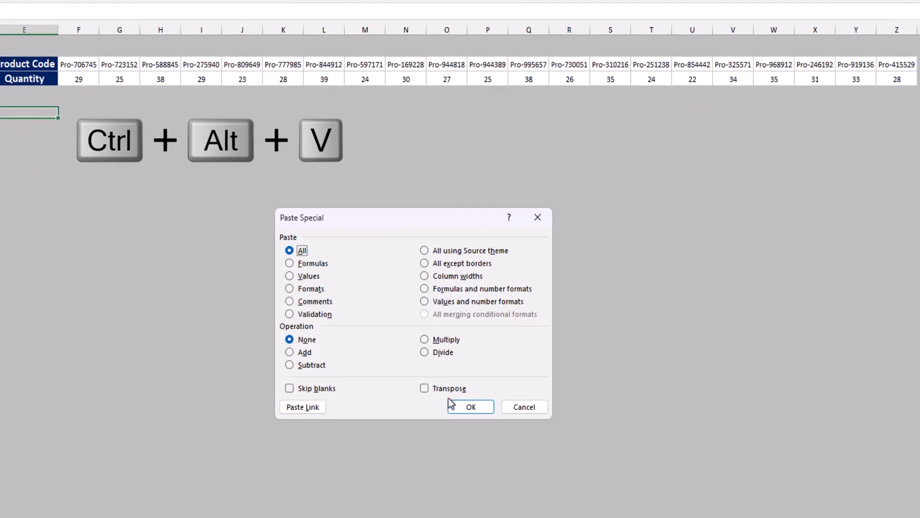
click(519, 413)
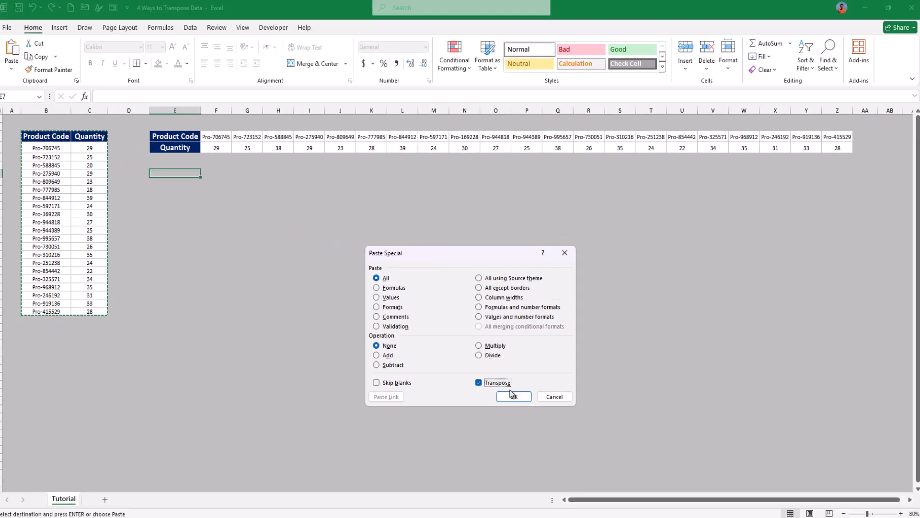
click(513, 396)
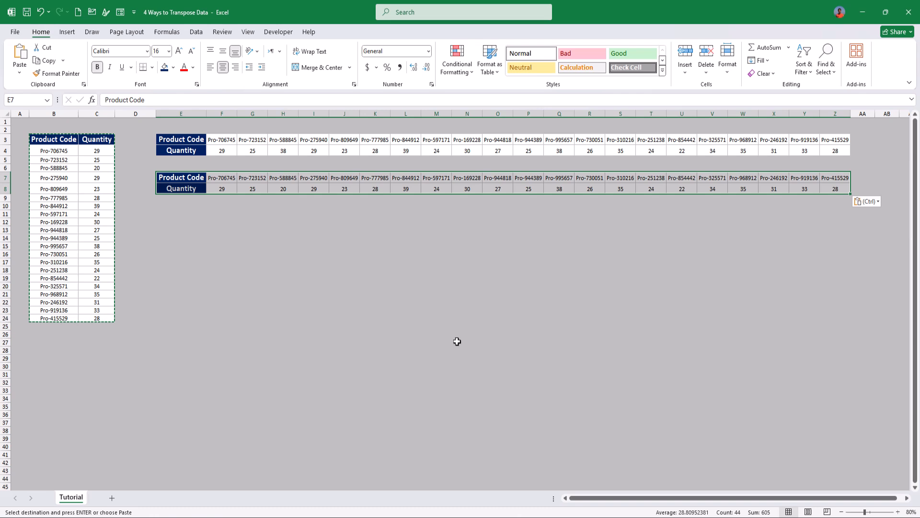
click(397, 286)
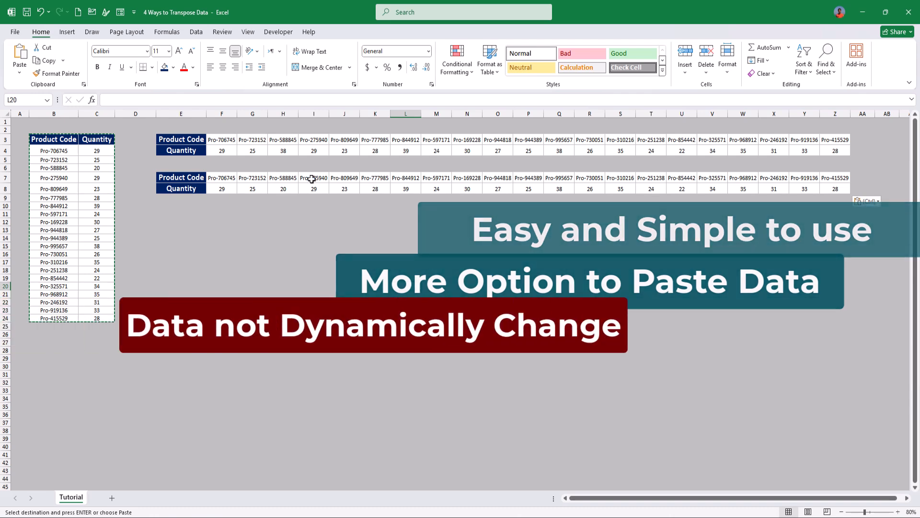
click(278, 187)
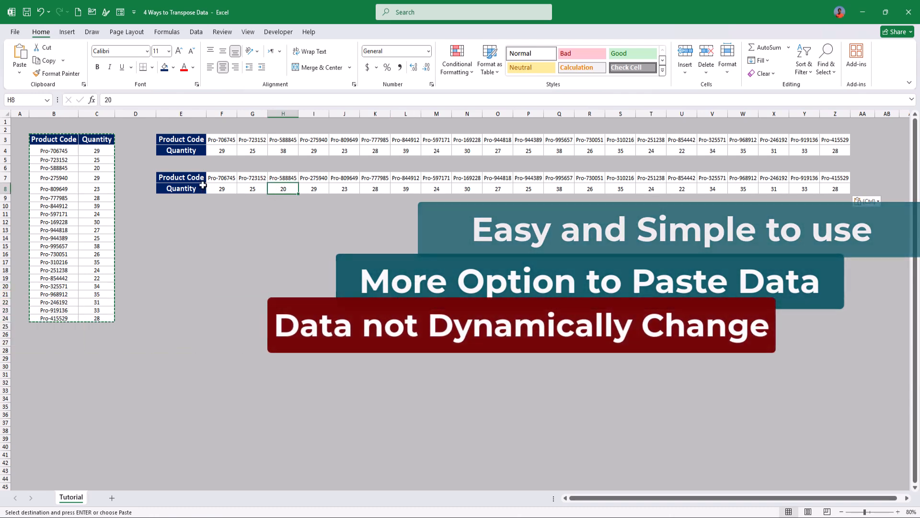
click(199, 189)
click(255, 179)
click(314, 179)
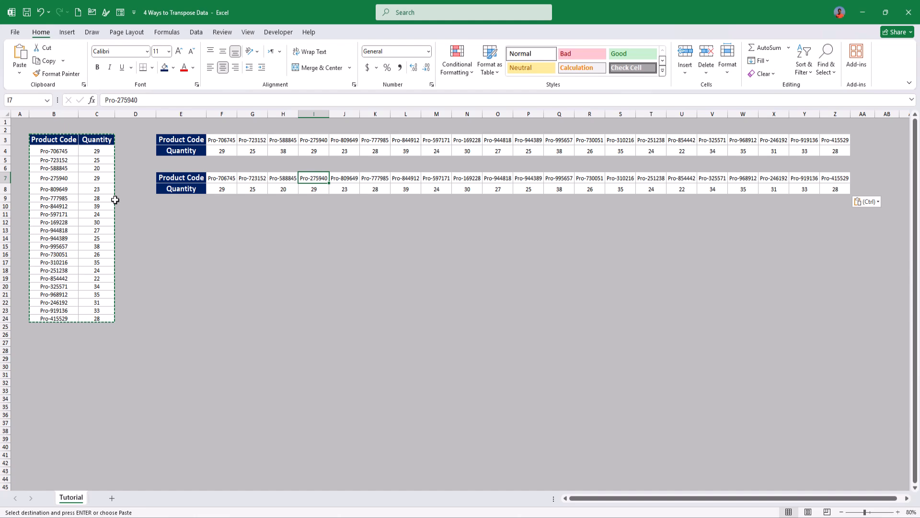
Step: Link cell E11 to the Product Code header with =B3 and cell E12 to the Quantity header with =C3
click(190, 218)
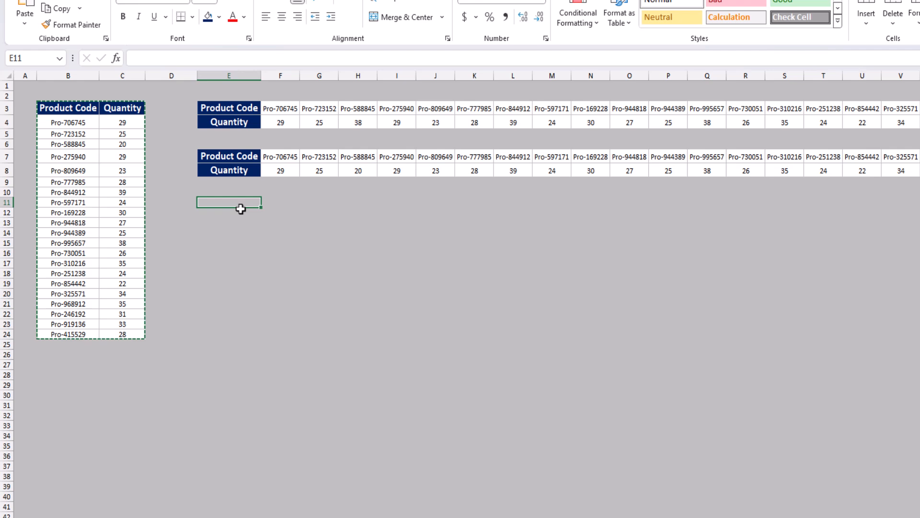
text(=)
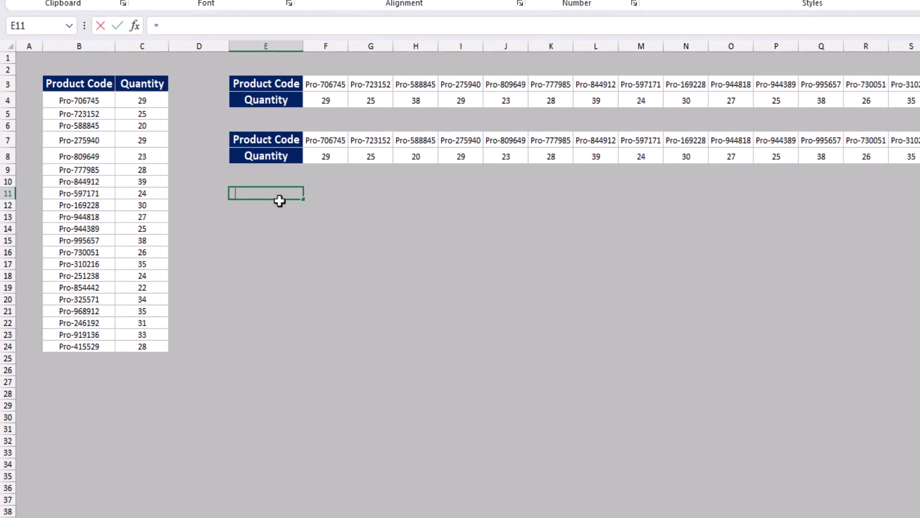
click(82, 83)
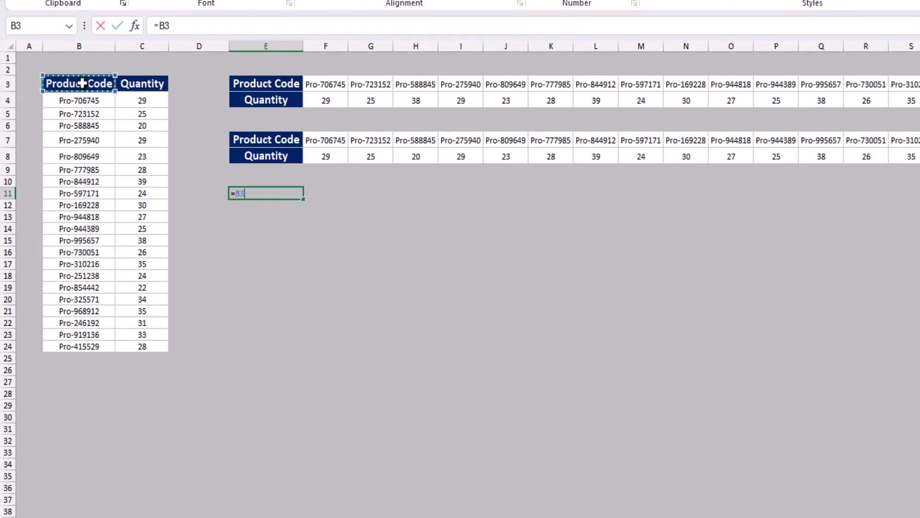
key(Return)
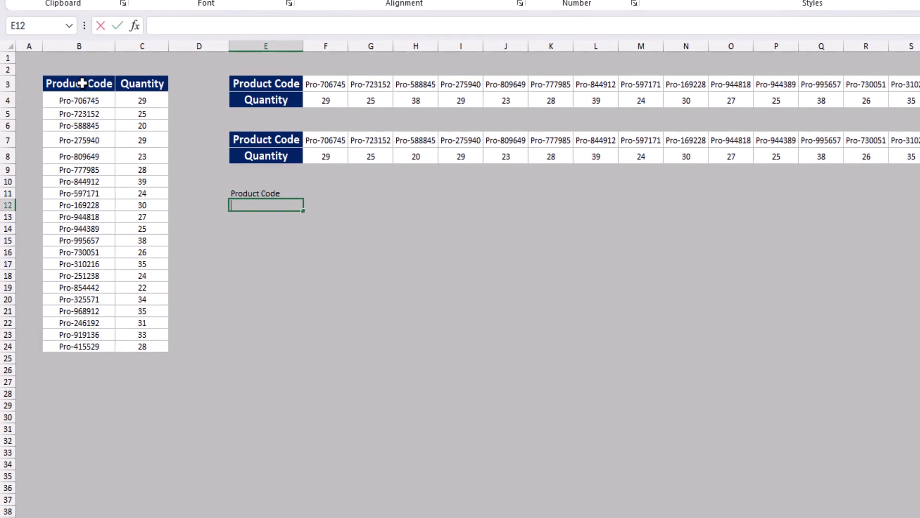
text(=)
click(145, 84)
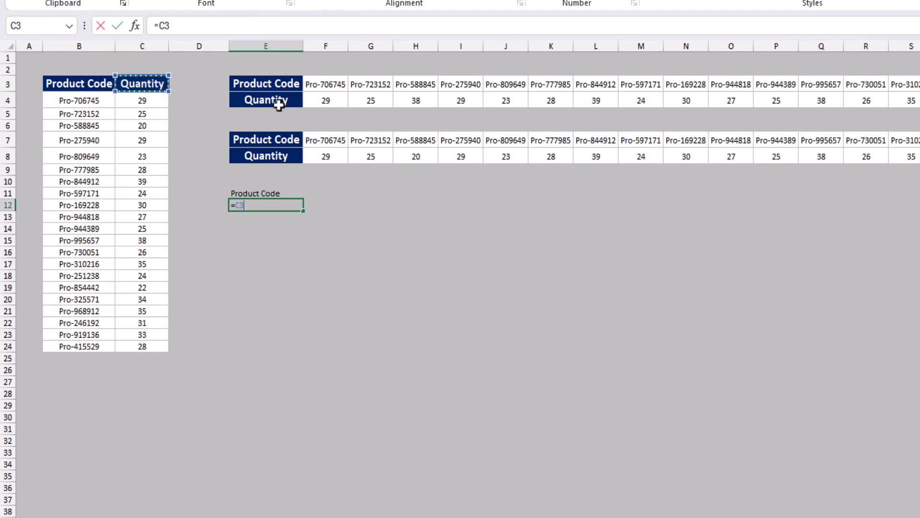
key(Return)
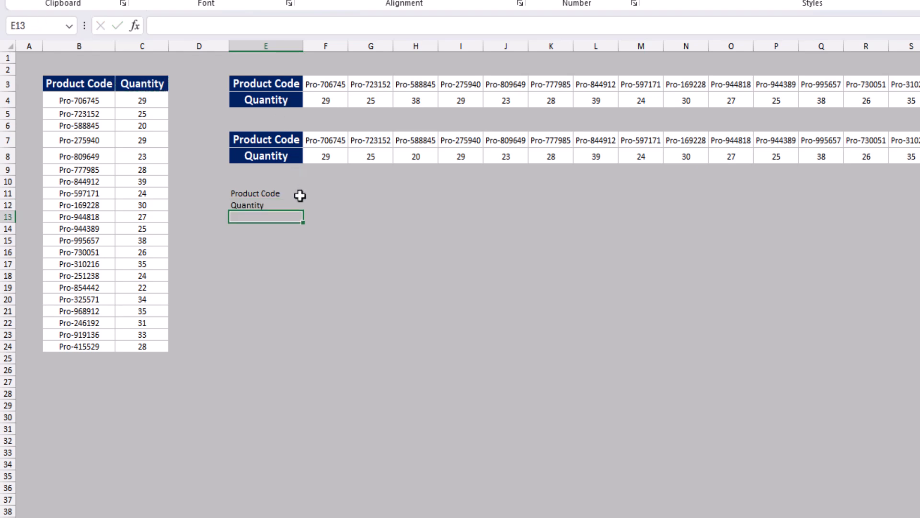
Step: Link cell F11 to the first product code with =B4 and cell F12 to its quantity with =C4
click(299, 195)
click(315, 192)
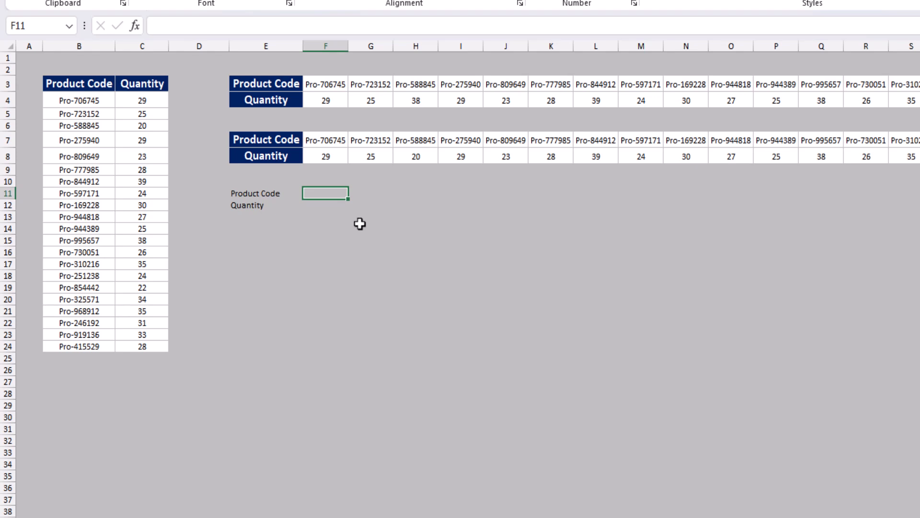
text(=)
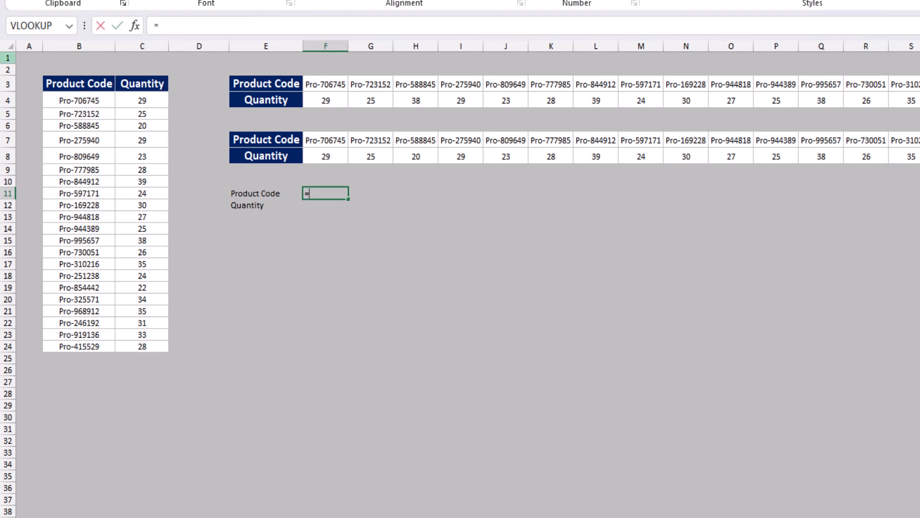
click(92, 103)
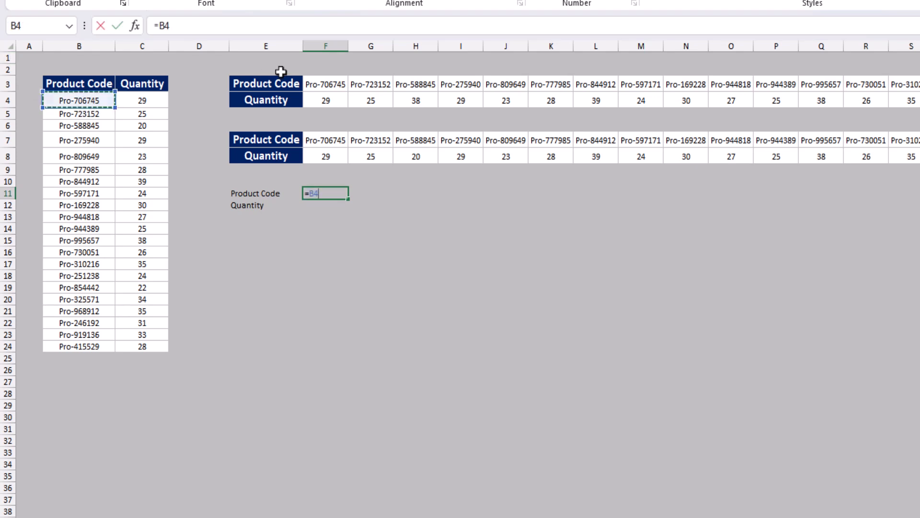
key(Return)
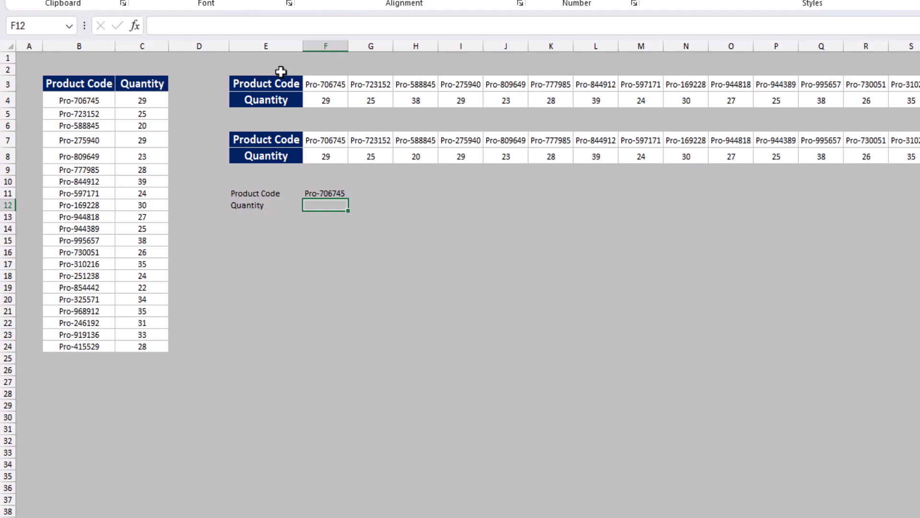
text(=)
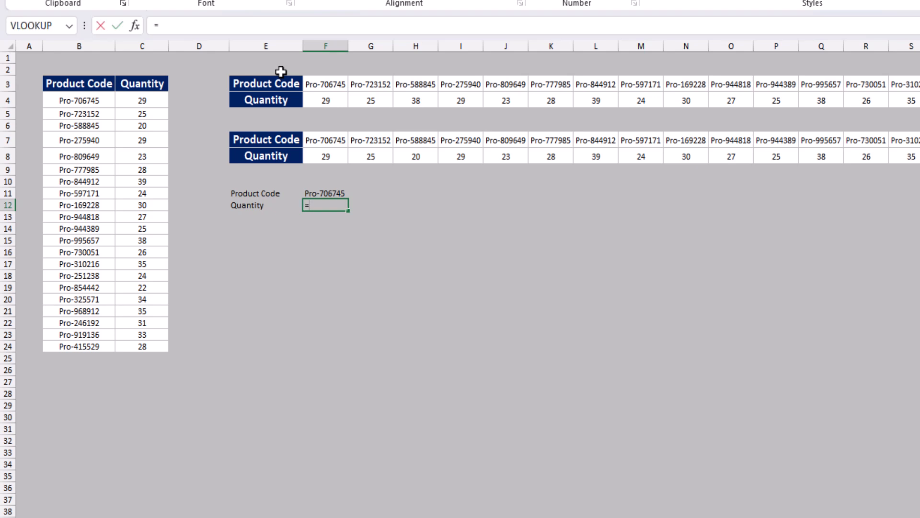
click(152, 96)
key(Return)
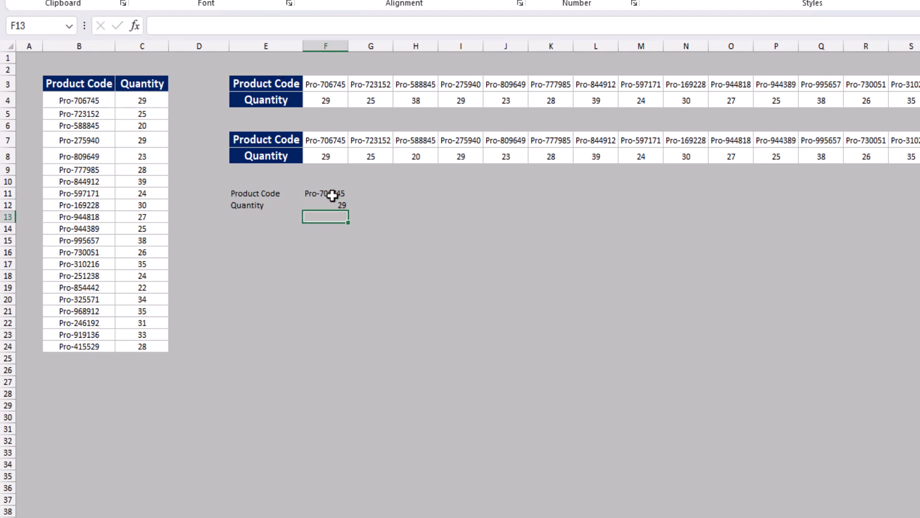
Step: Try to fill the linked formulas in F11:F12 across to column P
drag(332, 195, 800, 234)
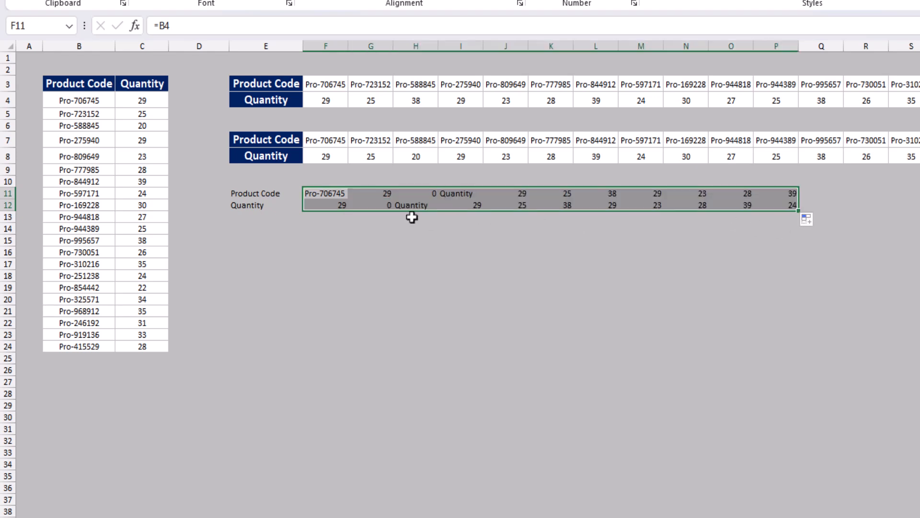
key(ctrl+z)
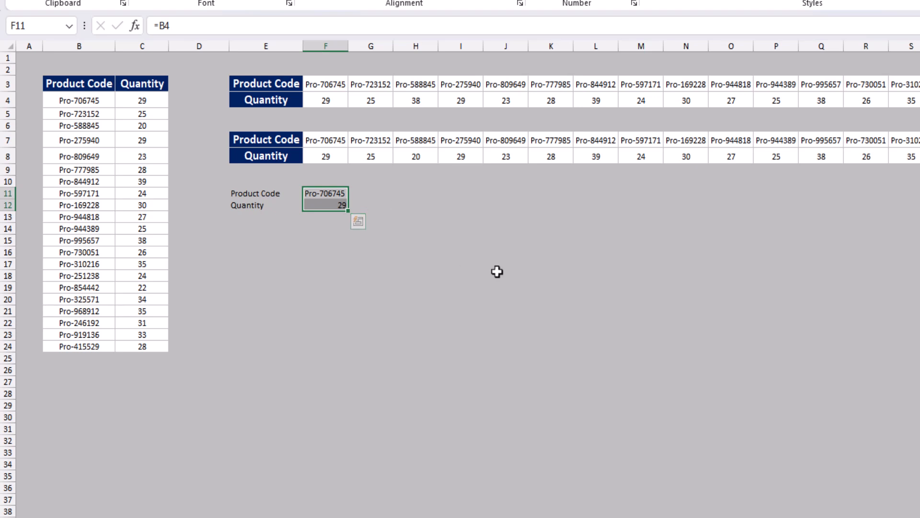
Step: Replace all equals signs in F11:F12 with a lowercase first name as placeholder text, and fill the resulting text across to column Z
key(ctrl+h)
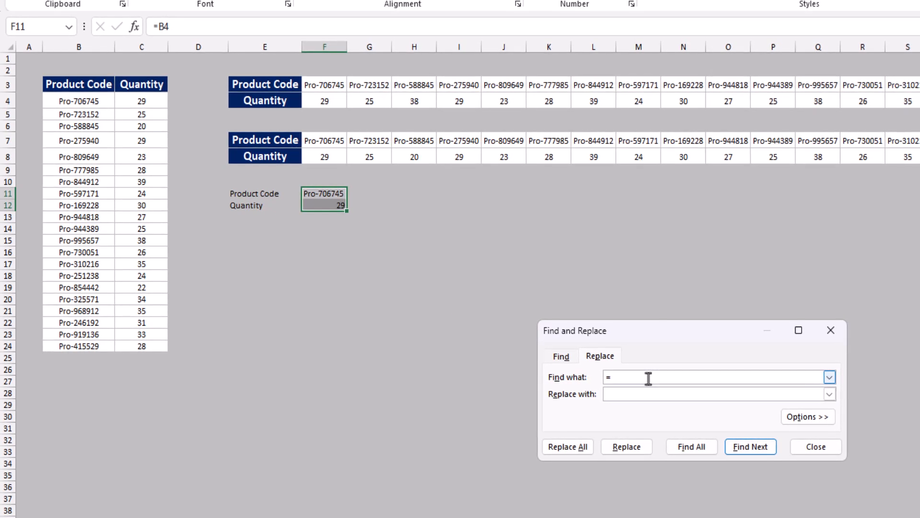
key(Tab)
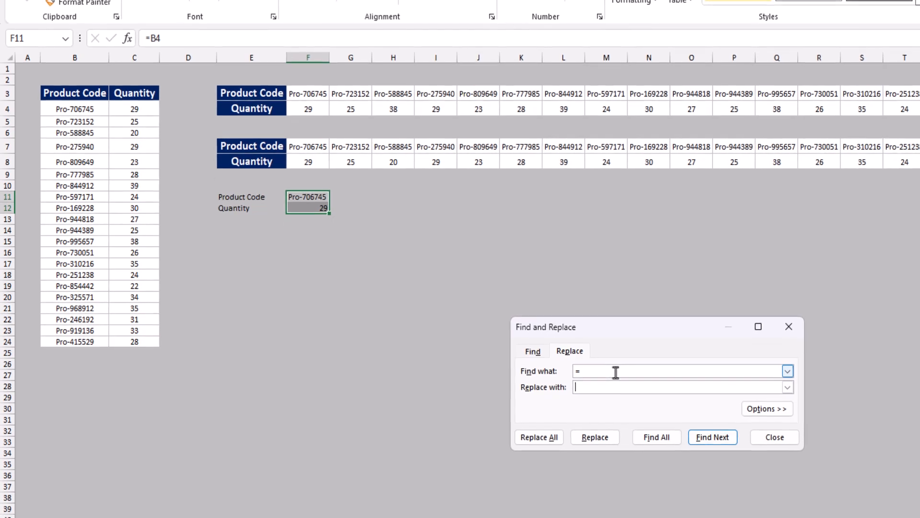
text(emad)
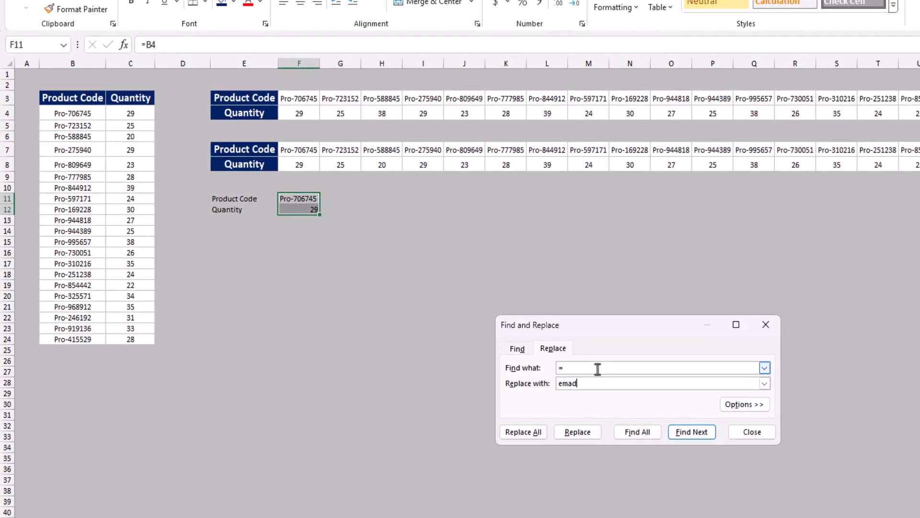
key(Tab)
key(Tab)
key(Return)
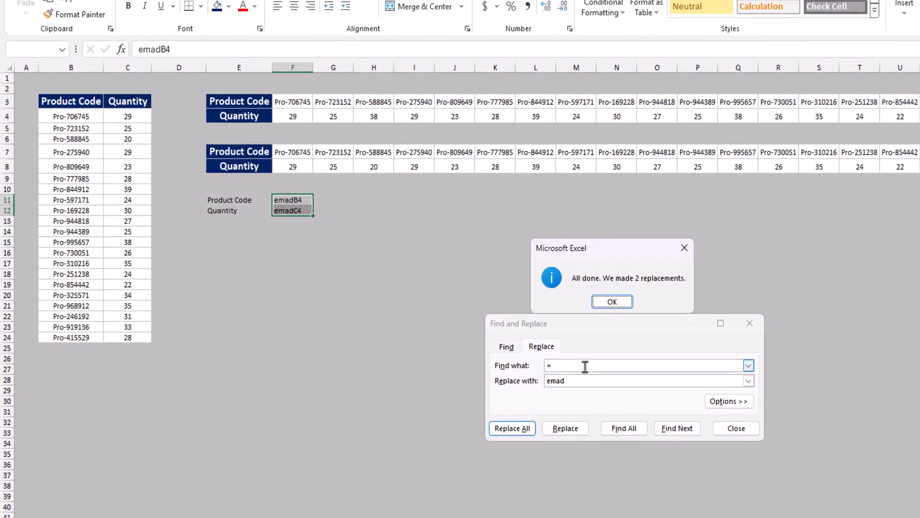
key(Return)
key(Escape)
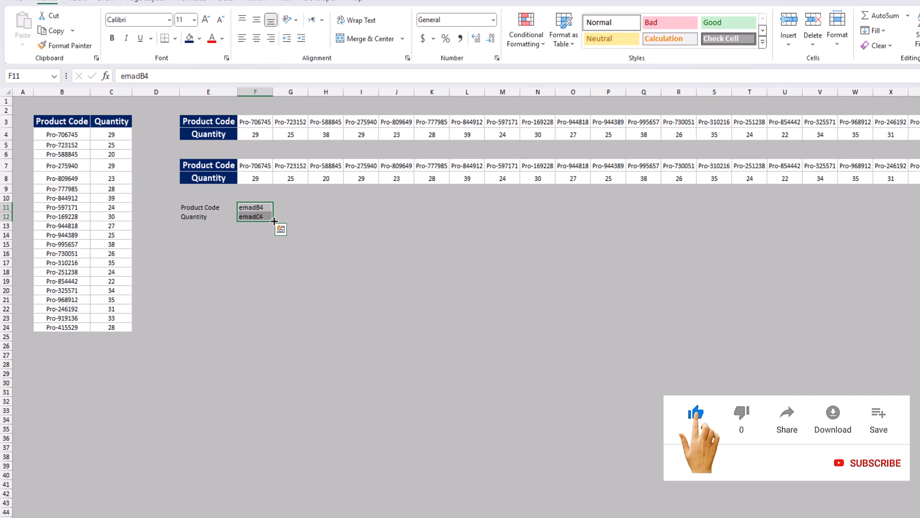
drag(275, 221, 911, 225)
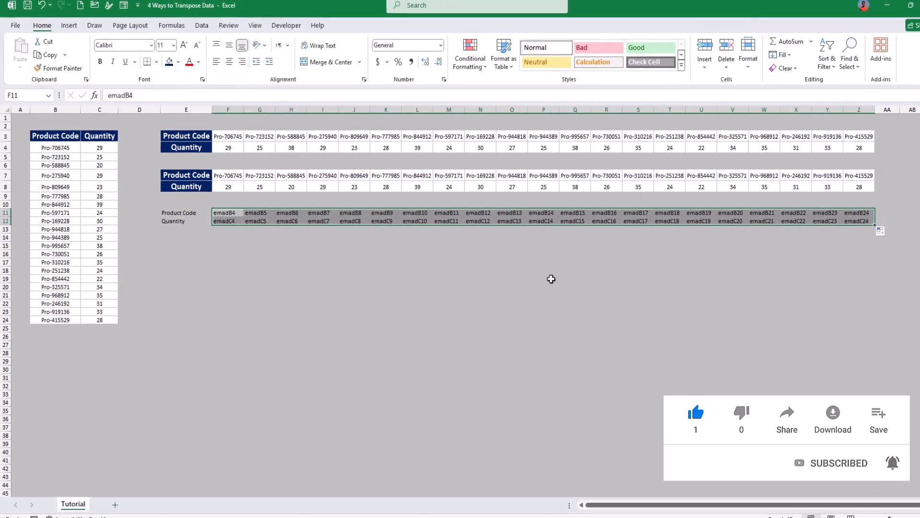
Step: Replace all placeholder prefixes in F11:Z12 with = to turn the text back into cell references
key(ctrl+h)
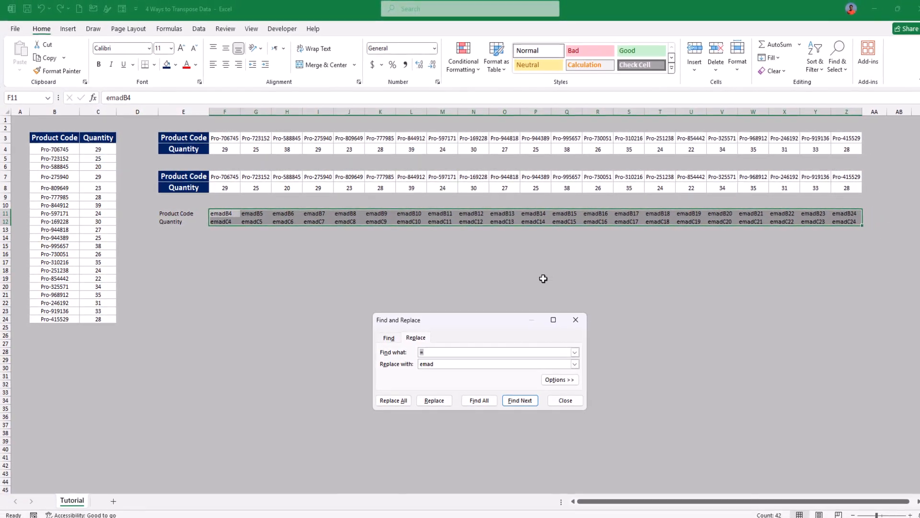
text(emad)
key(Tab)
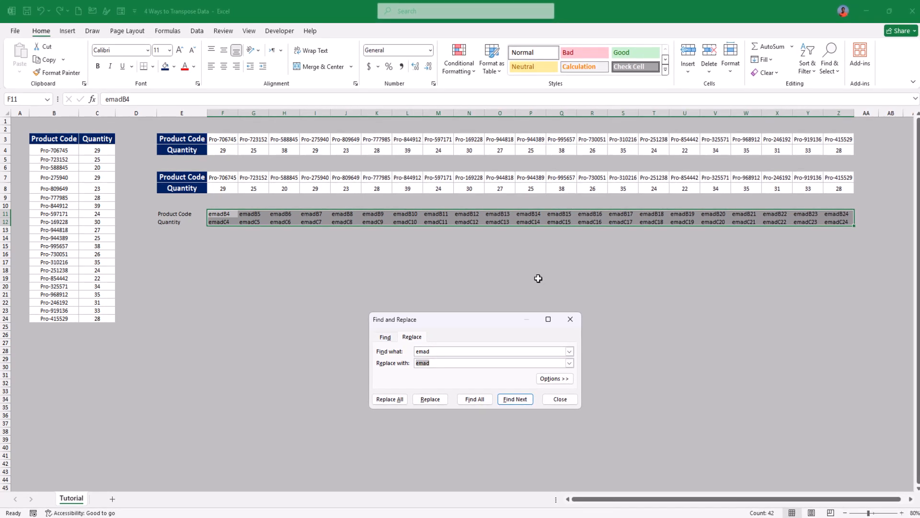
text(=)
key(Tab)
key(Tab)
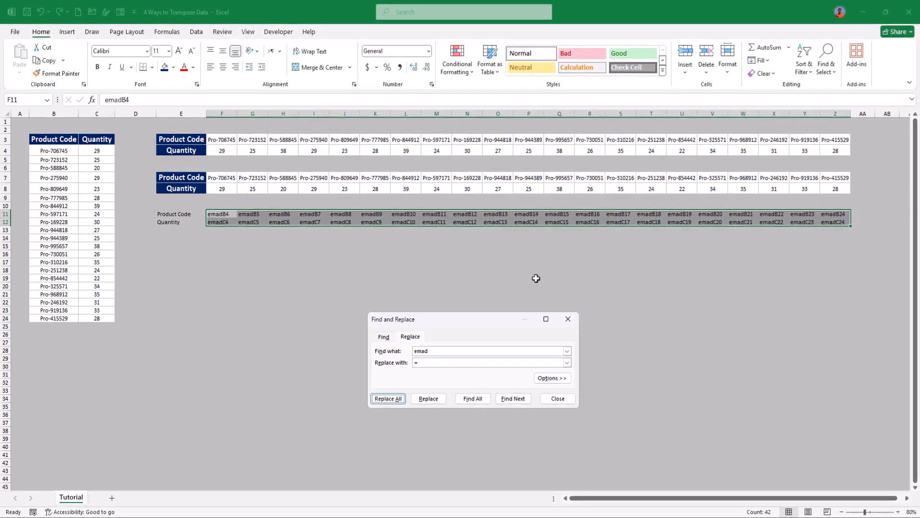
key(Return)
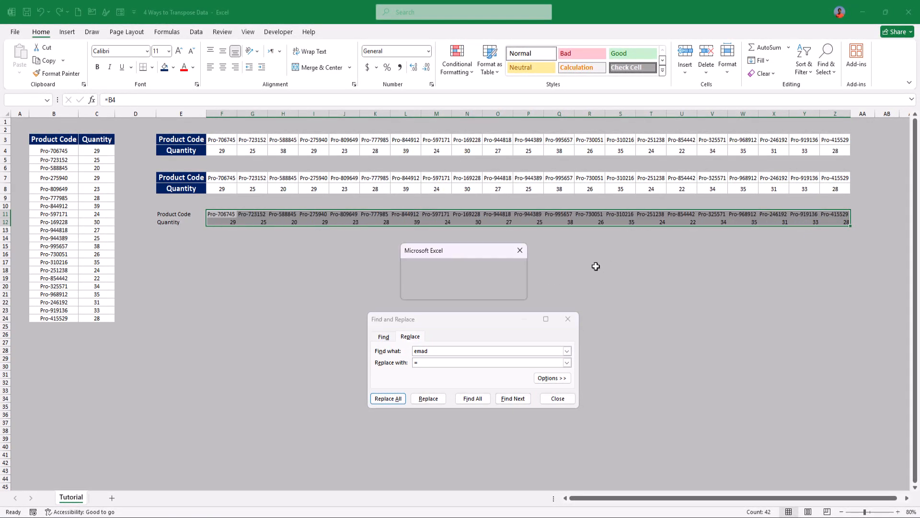
click(466, 293)
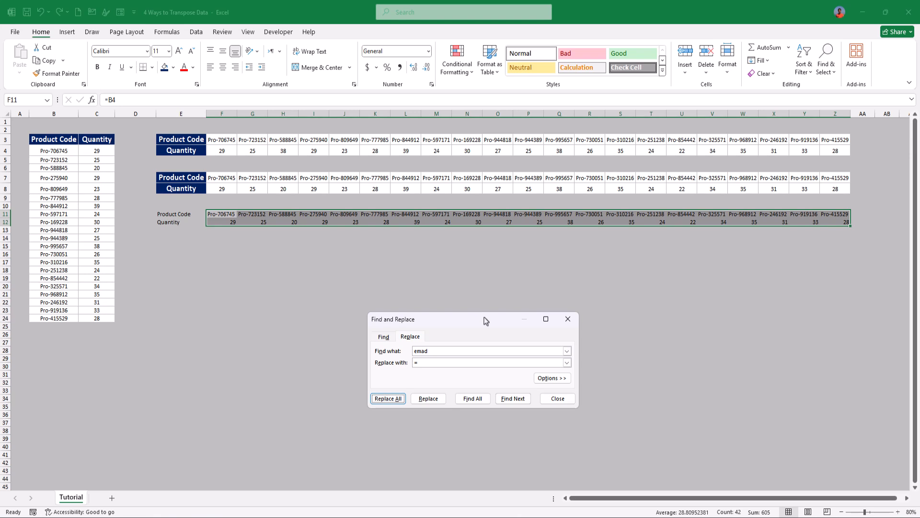
key(Escape)
click(467, 309)
click(413, 222)
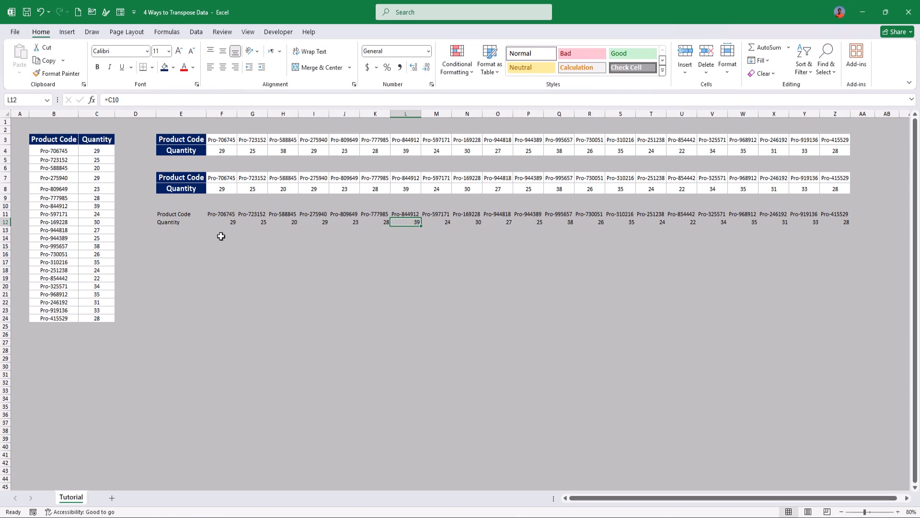
Step: Set the first product's quantity in cell C4 to 30
click(103, 155)
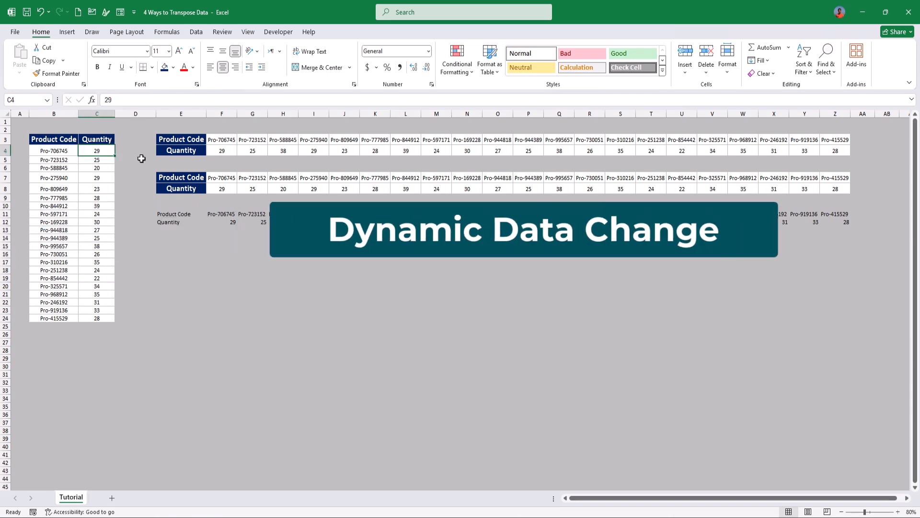
text(30)
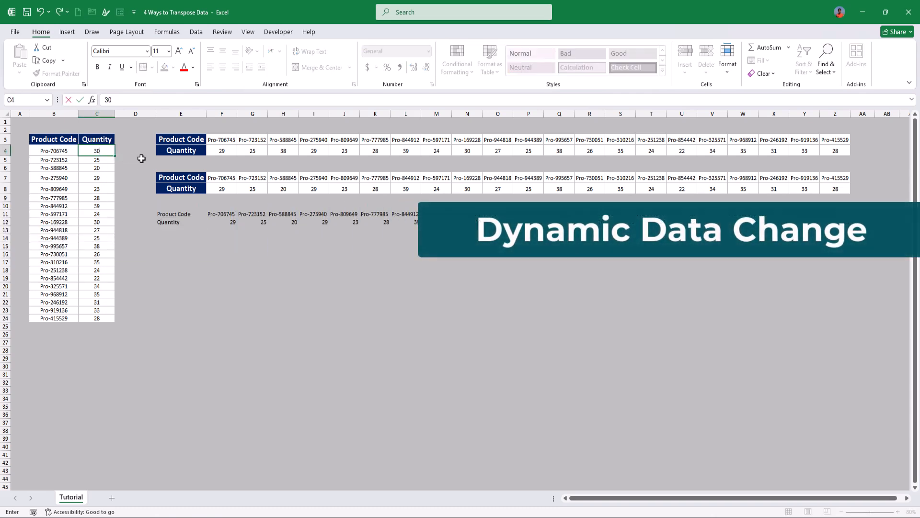
key(Return)
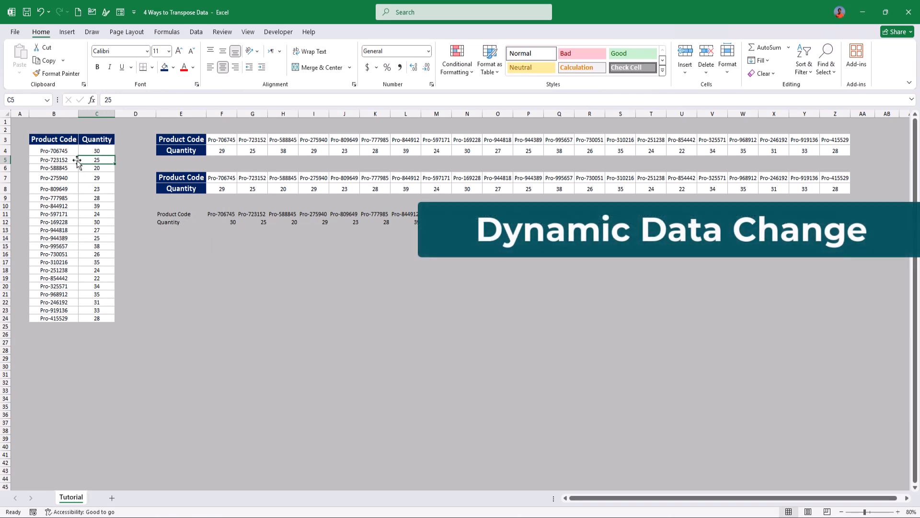
Step: Append 6565 to the first product code in cell B4, and autofit the width of column F
click(49, 151)
click(153, 99)
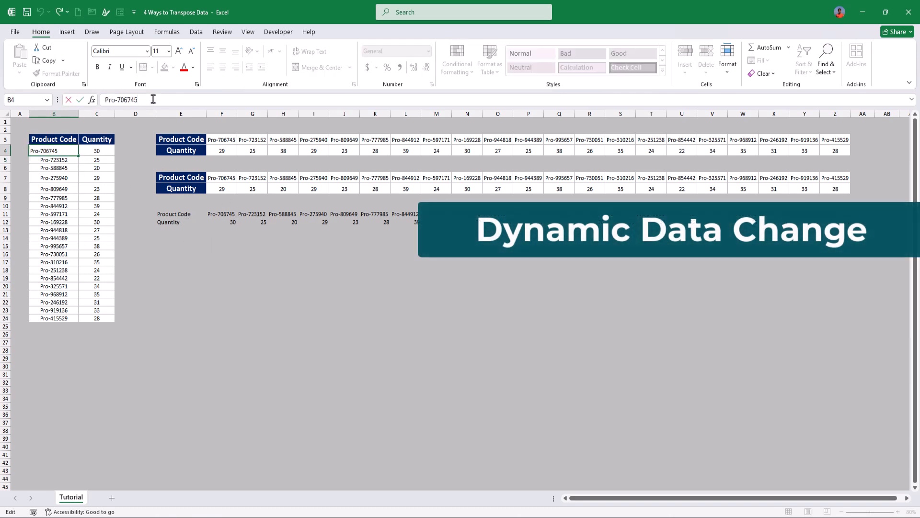
text(6565)
key(Return)
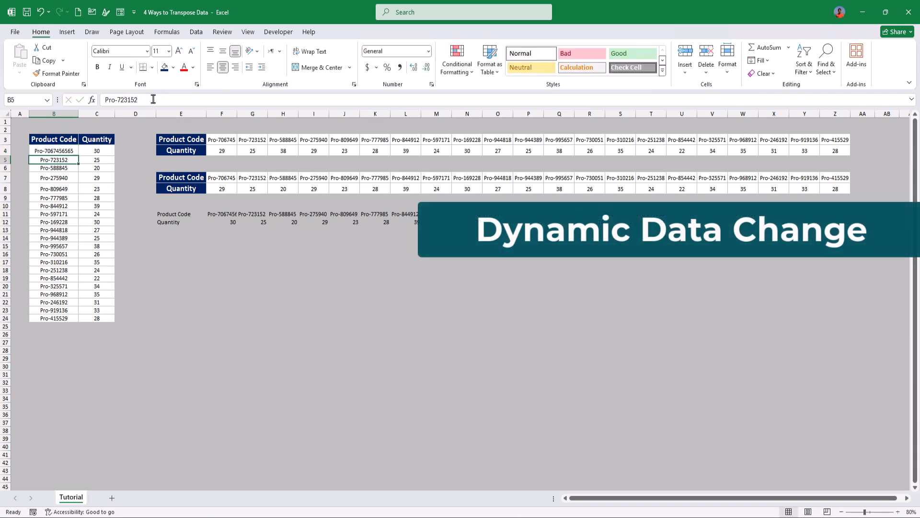
click(227, 113)
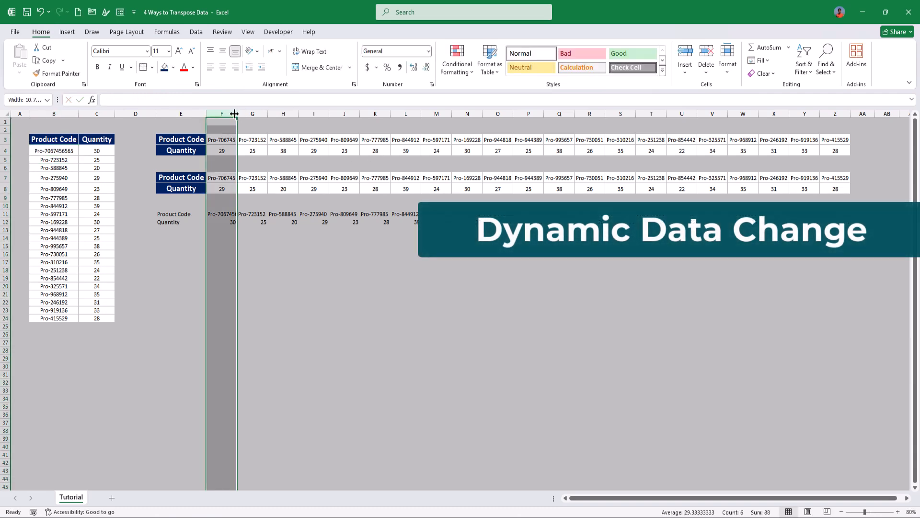
double_click(237, 113)
Step: Change the source table header in cell B3 to Product
click(54, 138)
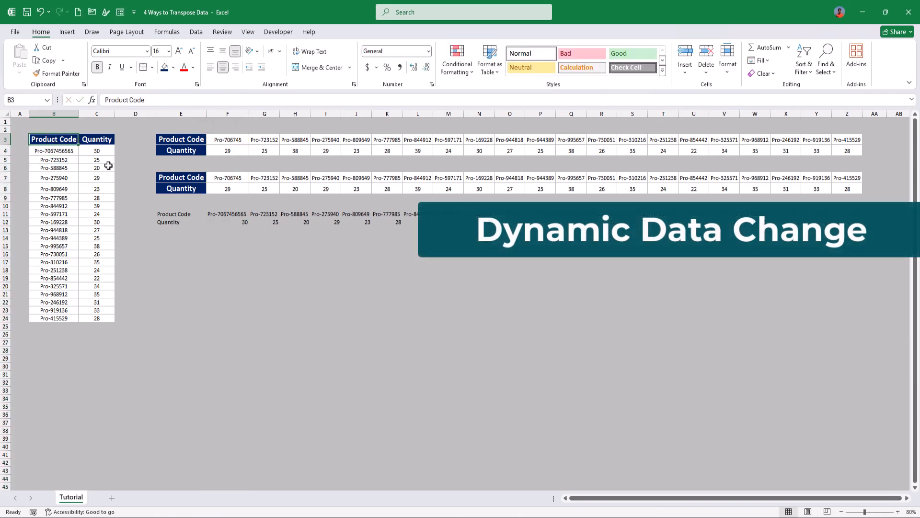
text(Pr)
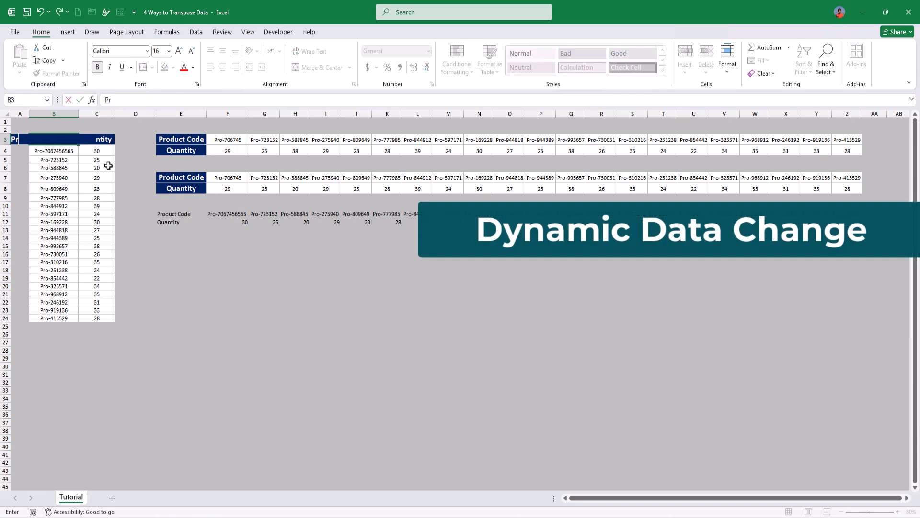
key(Return)
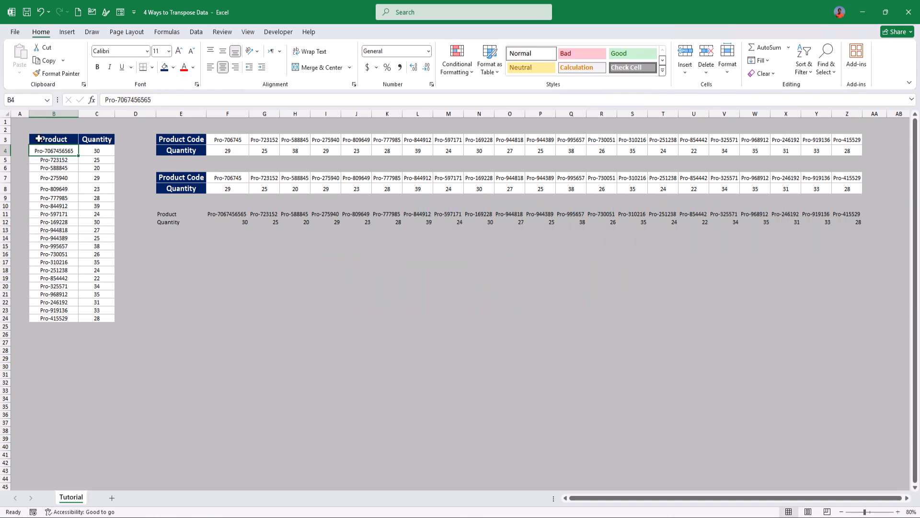
Step: Copy the source table B3:C24 and paste only its formats, transposed, at cell E11 using Paste Special
drag(38, 138, 103, 316)
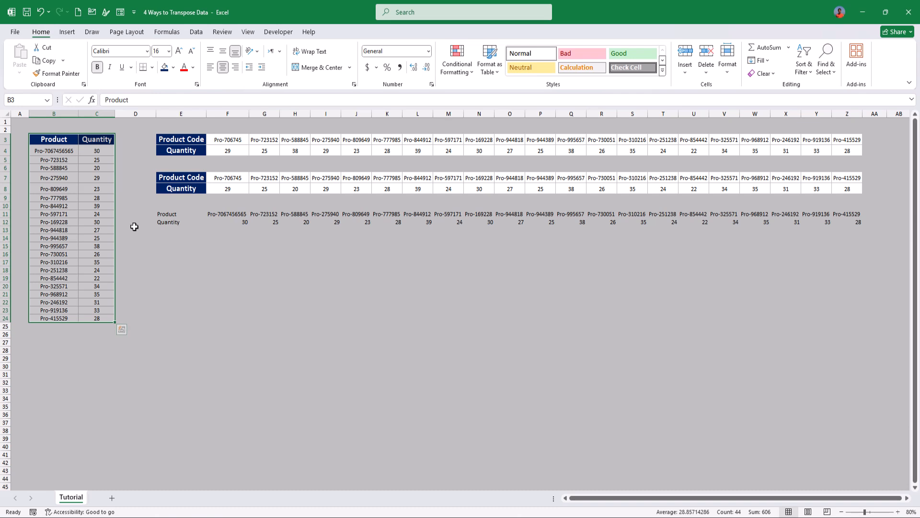
key(ctrl+c)
click(173, 214)
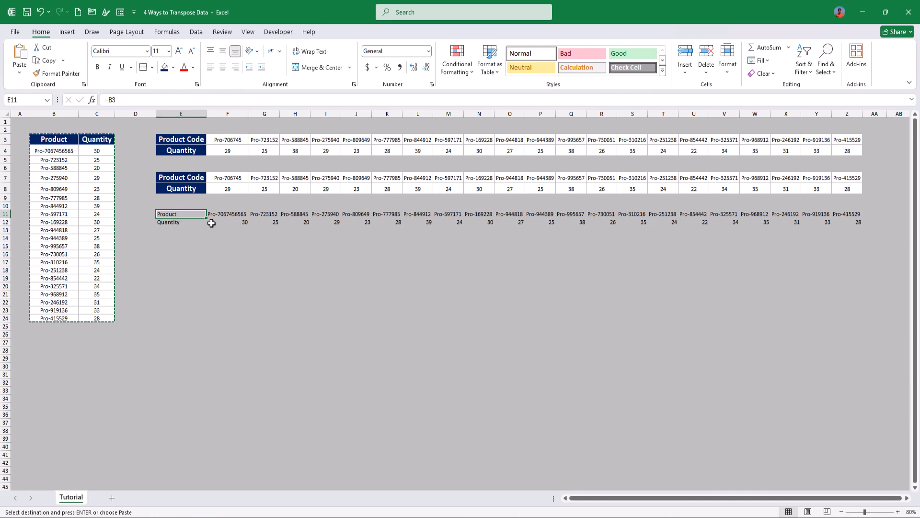
key(ctrl+alt+v)
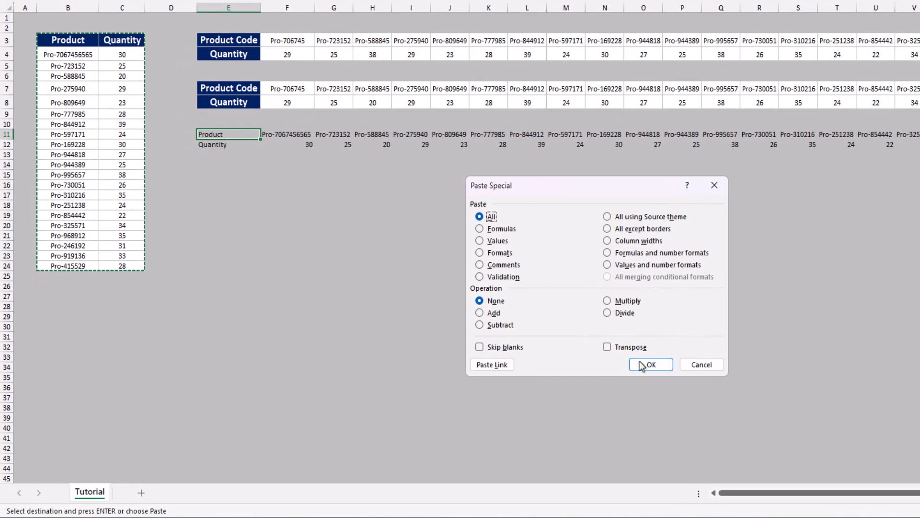
click(623, 350)
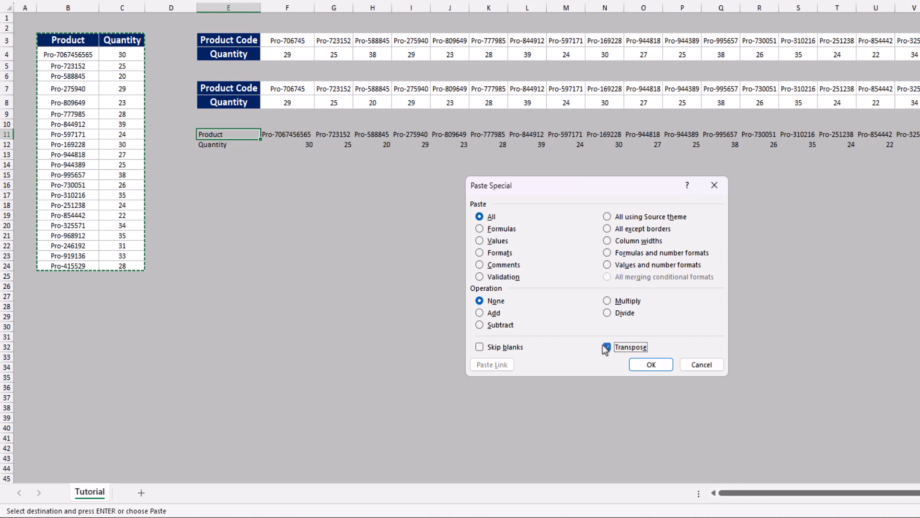
click(496, 253)
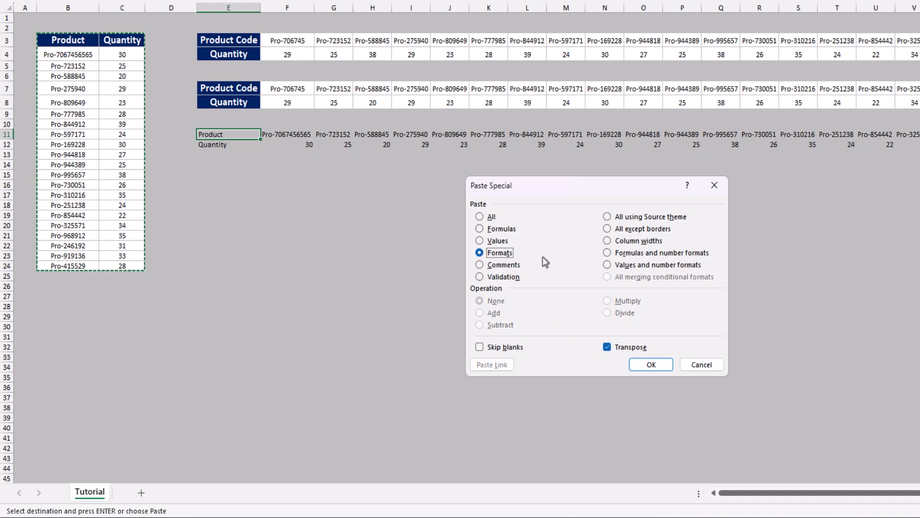
click(645, 367)
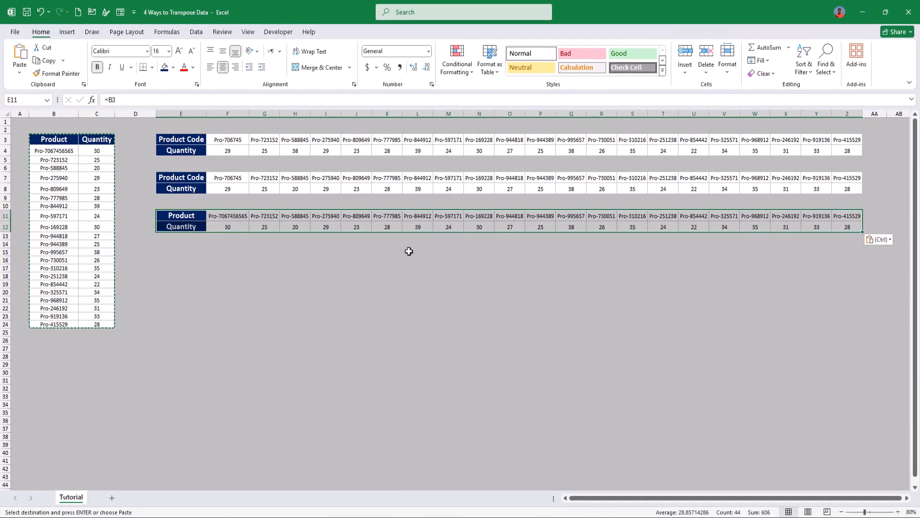
Step: Shorten the first product code in cell B4 to Pro-70674
click(73, 150)
drag(135, 100, 285, 96)
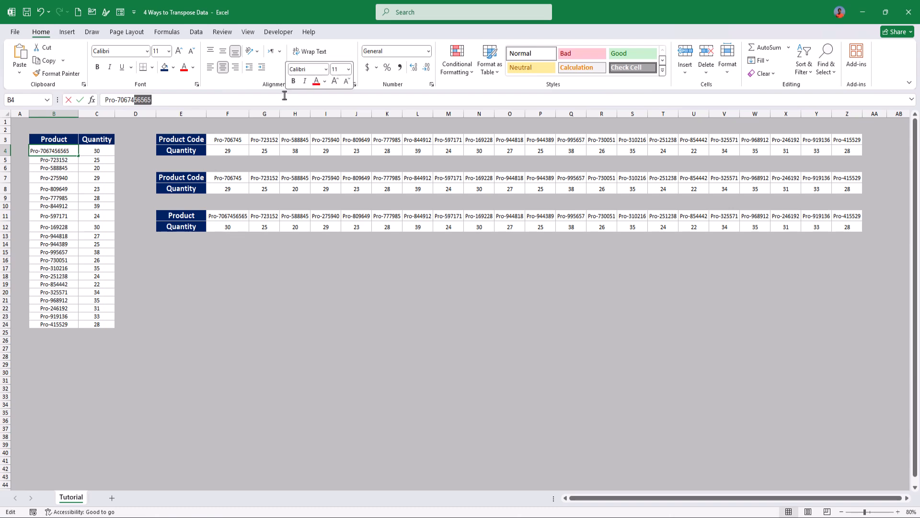
key(BackSpace)
key(Return)
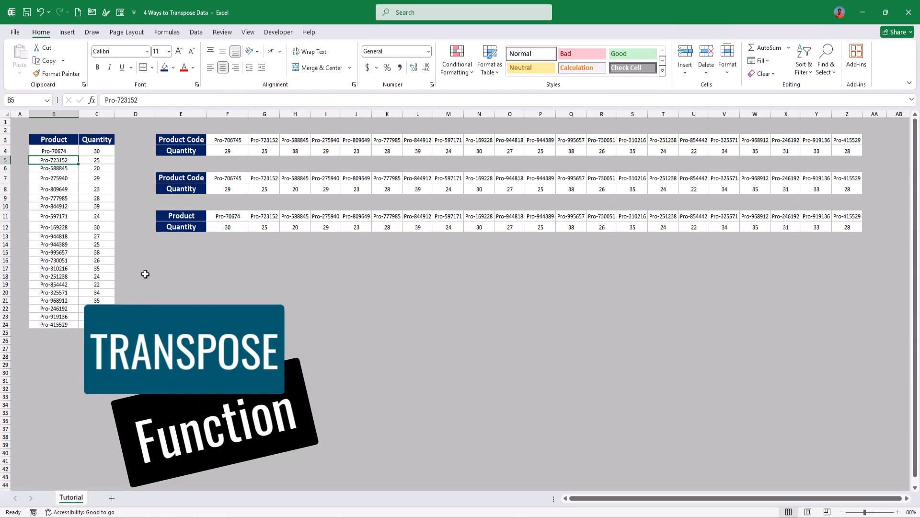
Step: Enter =TRANSPOSE(B3:C24) in cell E16 to transpose the source table with a formula
click(174, 258)
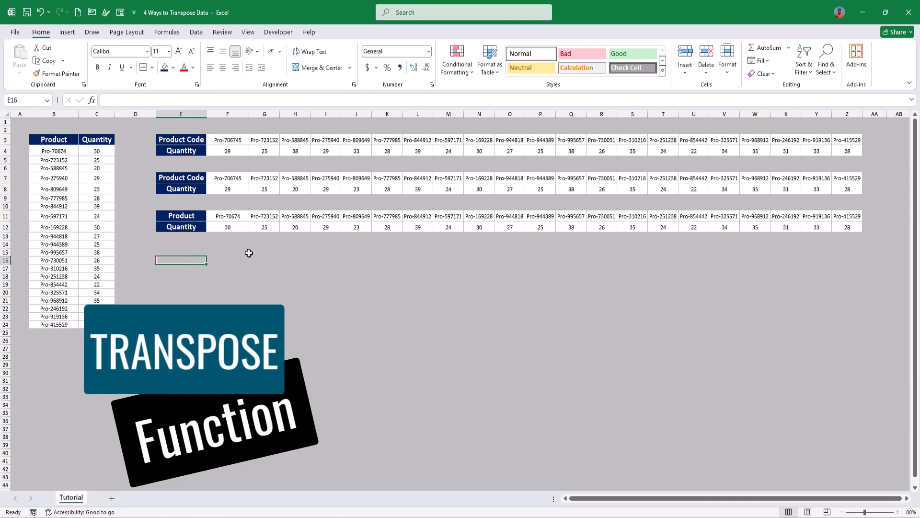
text(=tra)
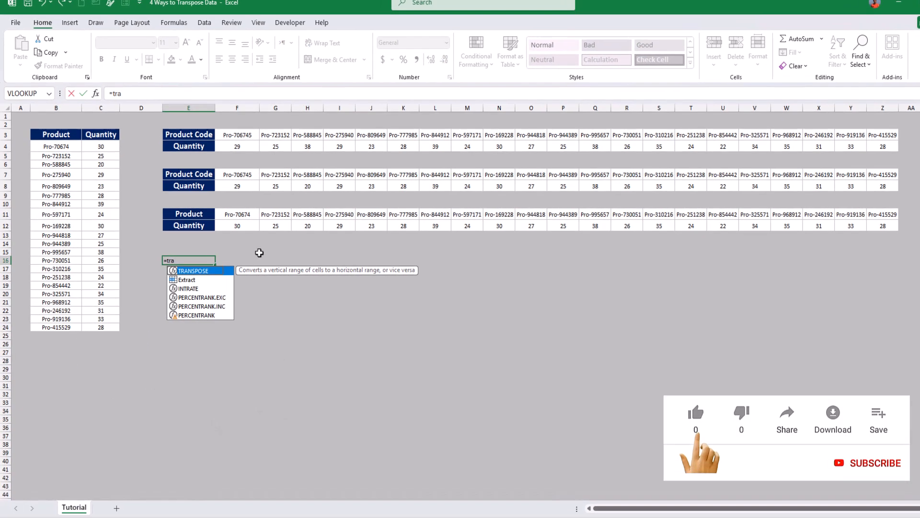
key(Tab)
drag(58, 133, 134, 355)
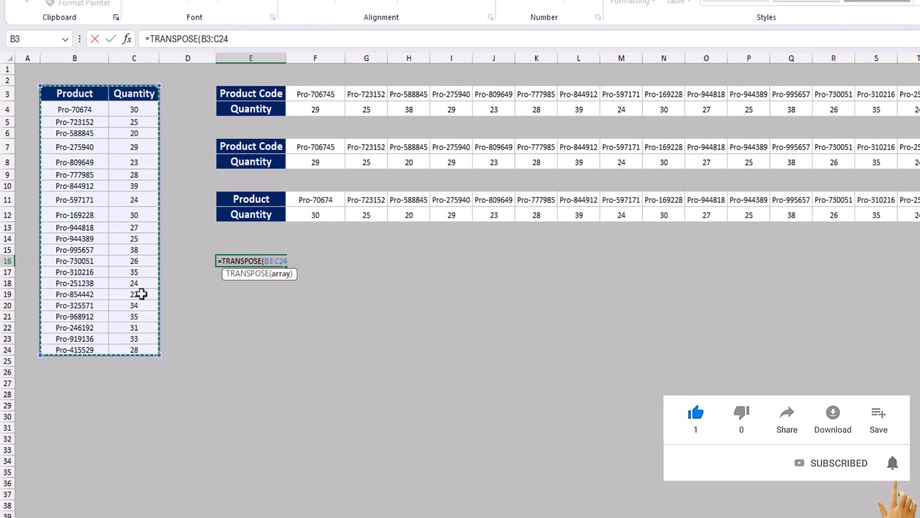
text())
key(Return)
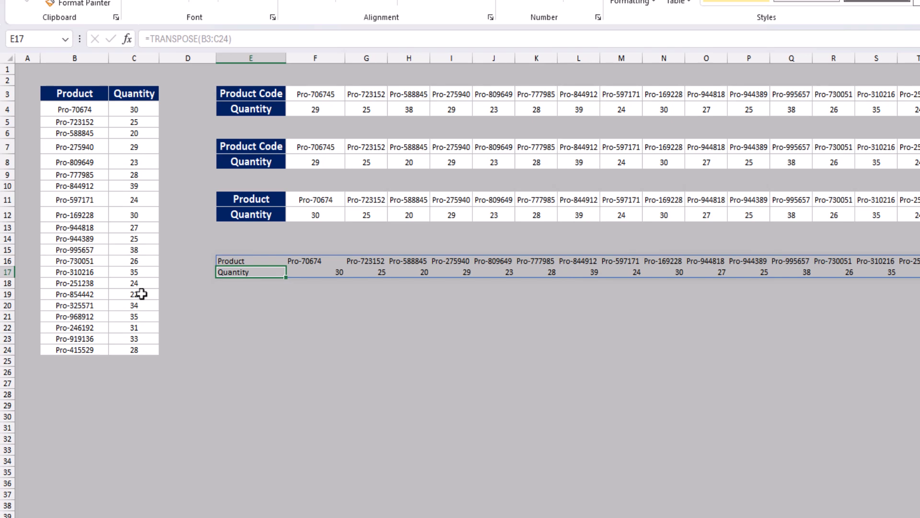
Step: Re-enter the =TRANSPOSE(B3:C24) formula in cell E16 as a legacy array formula enclosed in braces
key(Up)
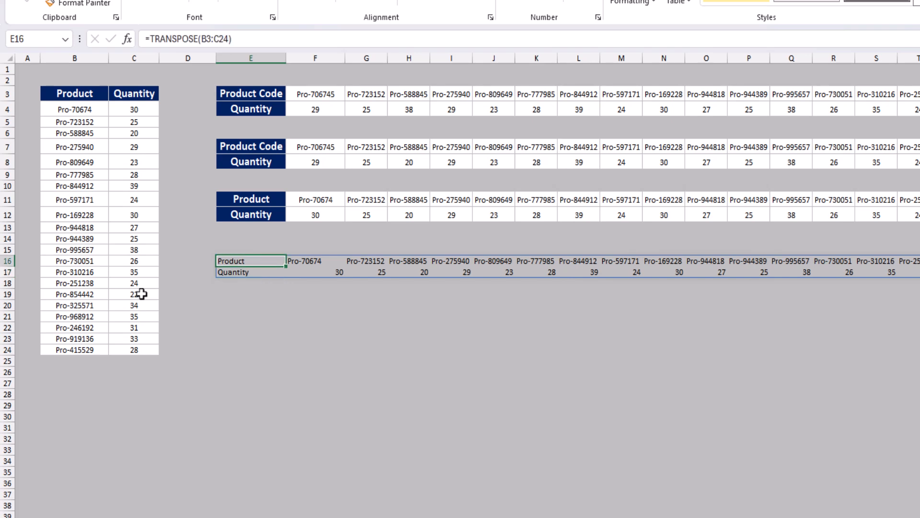
click(294, 32)
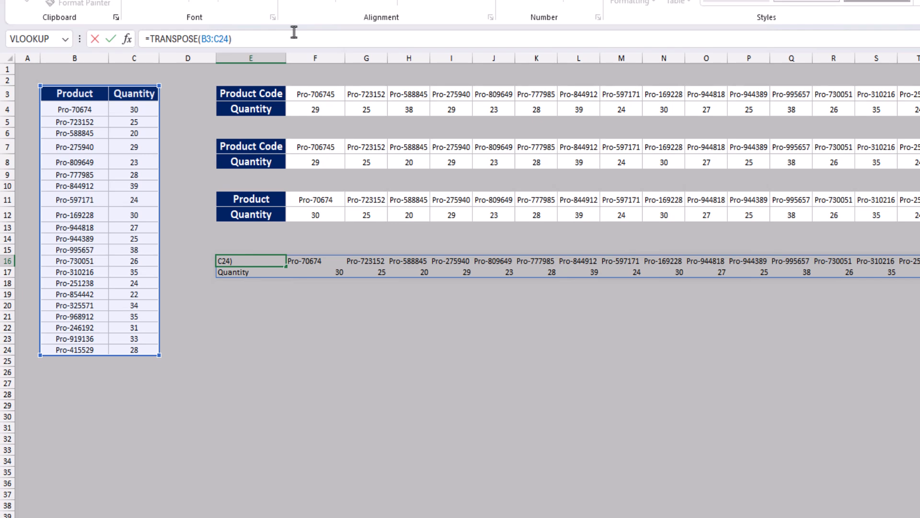
key(ctrl+shift+Return)
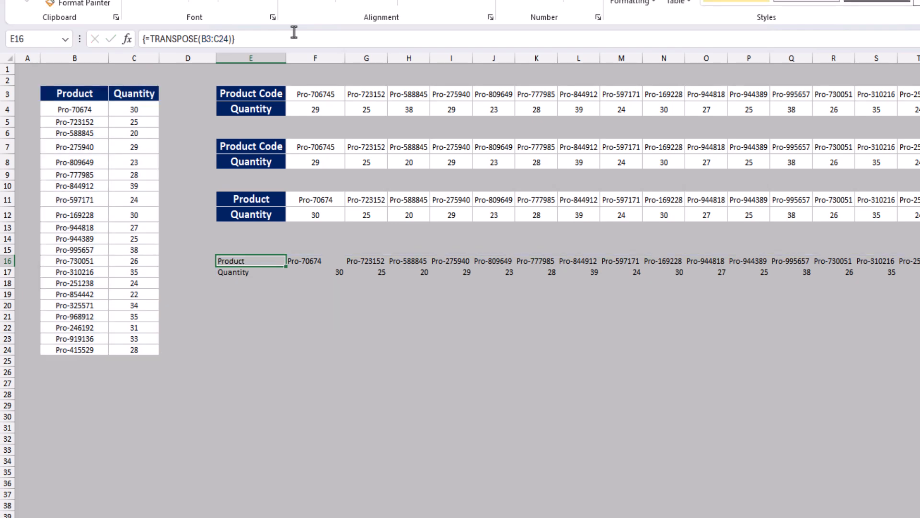
click(245, 41)
key(Escape)
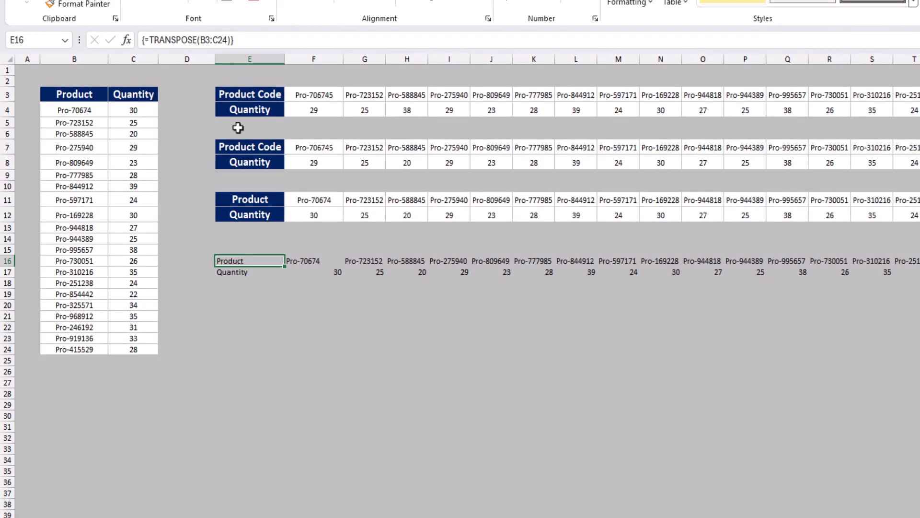
click(264, 305)
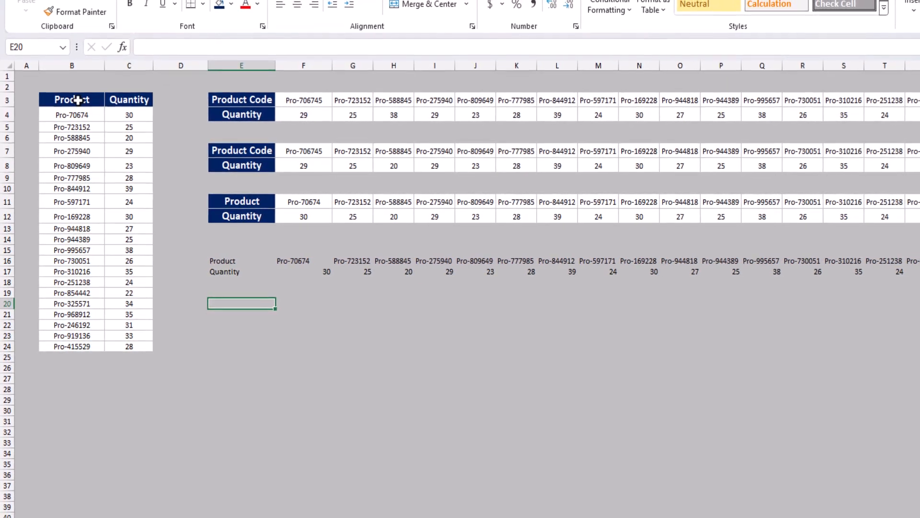
Step: Copy the source table B3:C24 and paste only its formats, transposed, onto the TRANSPOSE result at cell E16
click(77, 101)
key(ctrl+a)
key(ctrl+c)
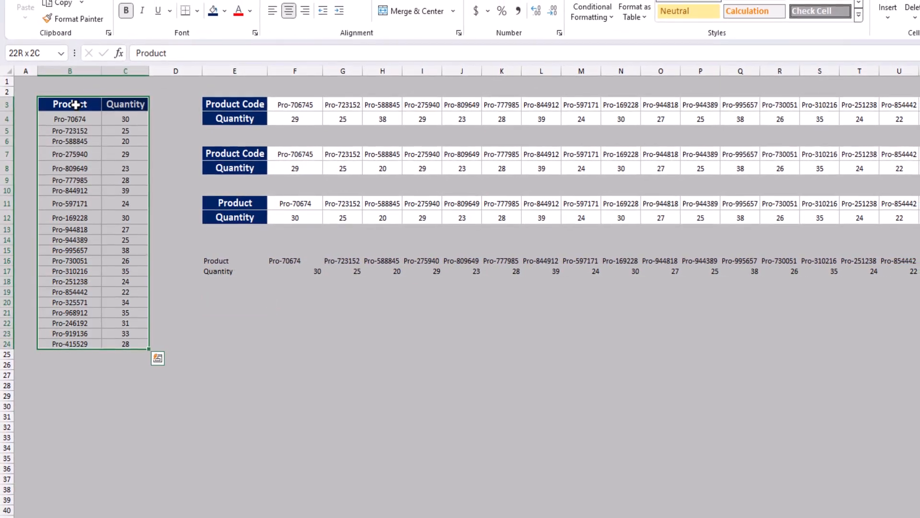
key(Right)
key(Right)
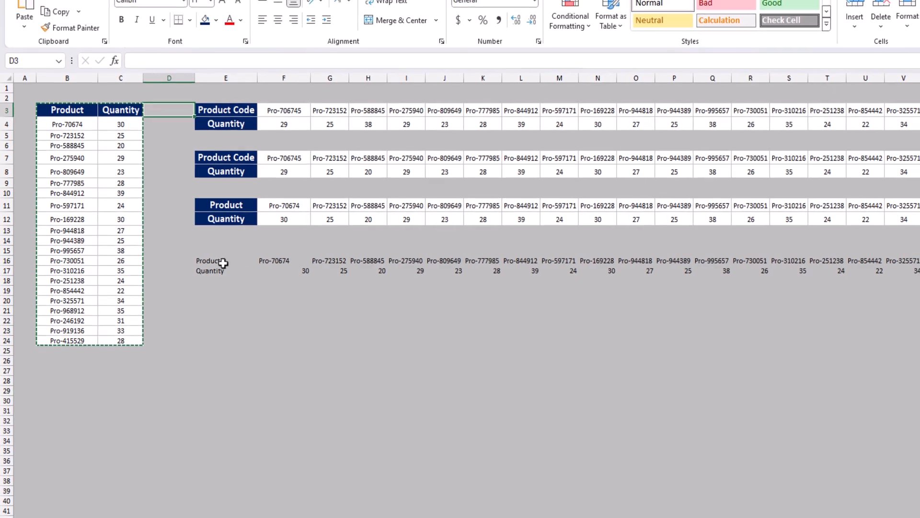
click(214, 261)
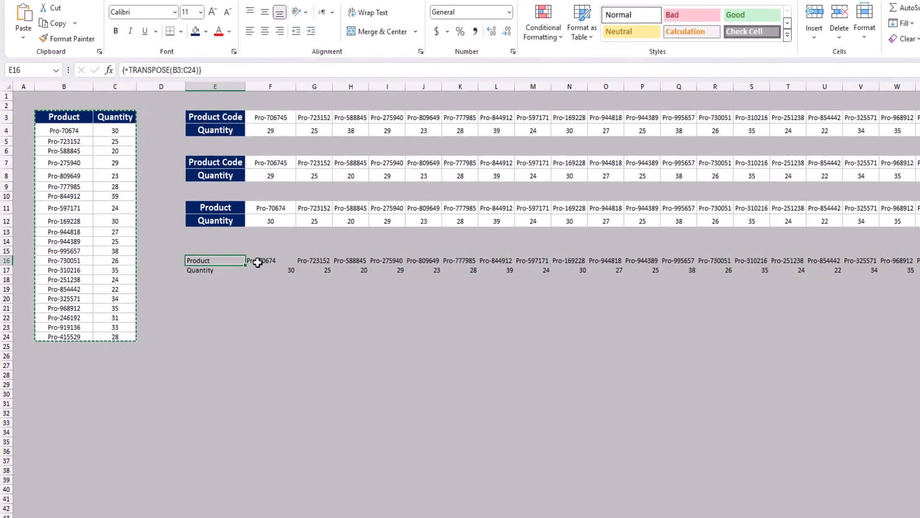
key(ctrl+alt+v)
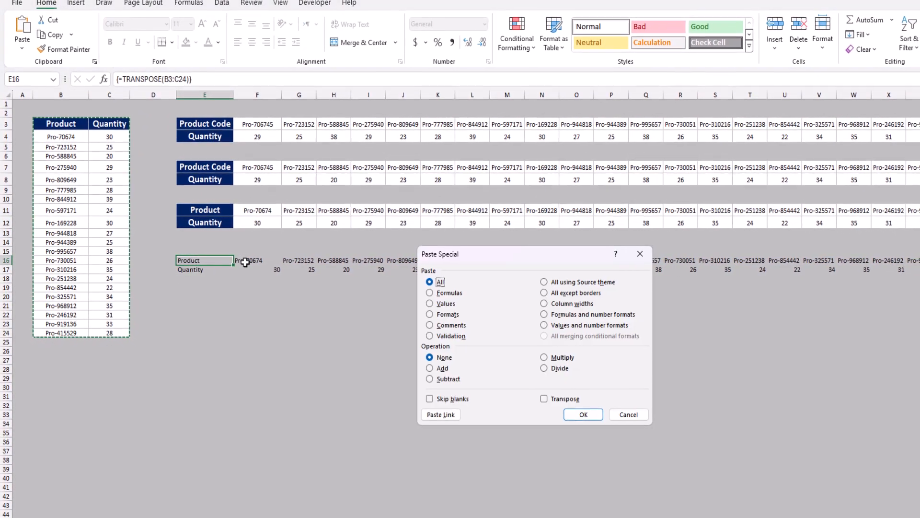
click(547, 397)
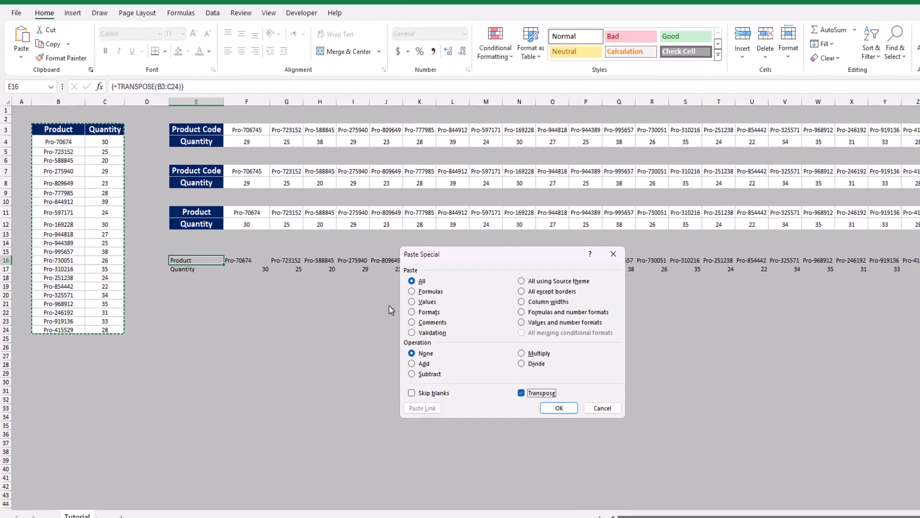
click(422, 312)
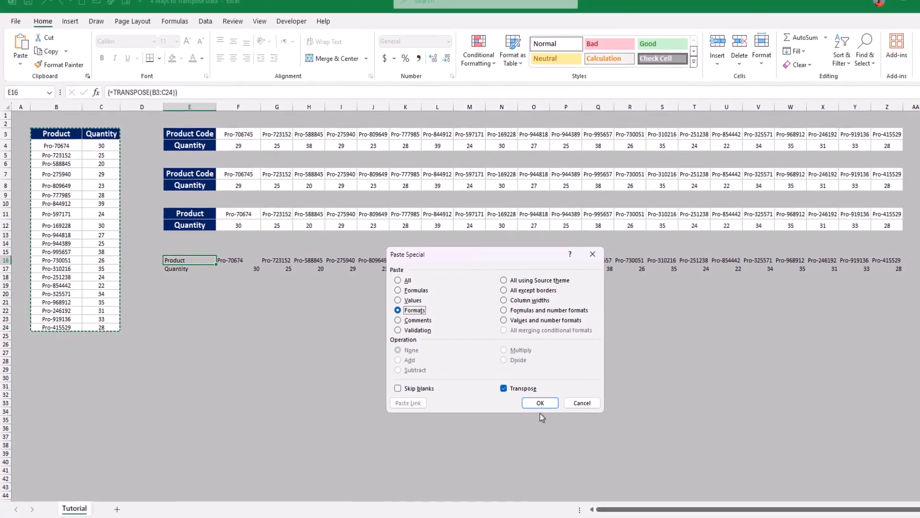
click(535, 403)
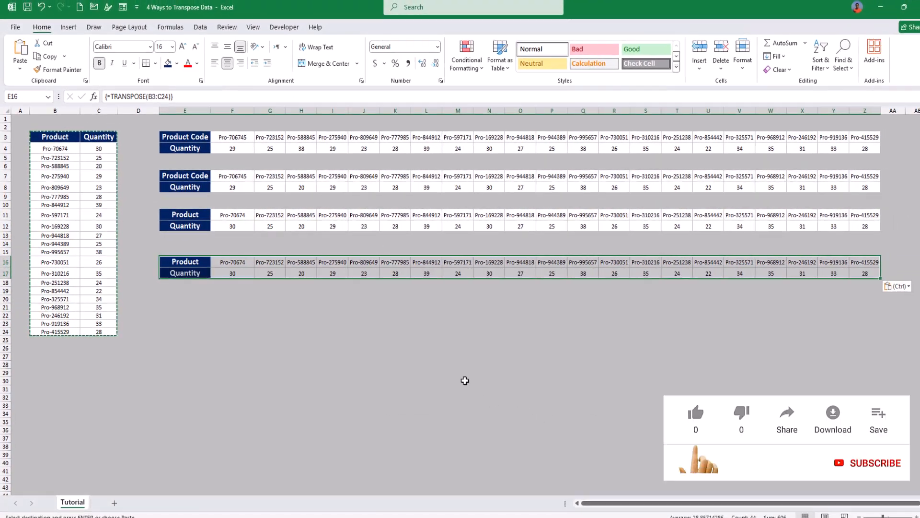
click(263, 273)
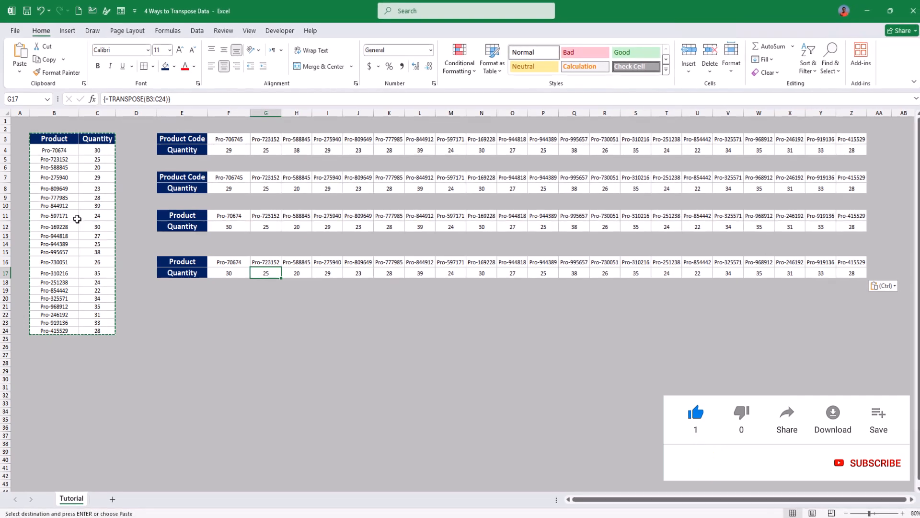
Step: Change the first product's quantity in cell C4 to 5456 to test the linked tables
click(94, 151)
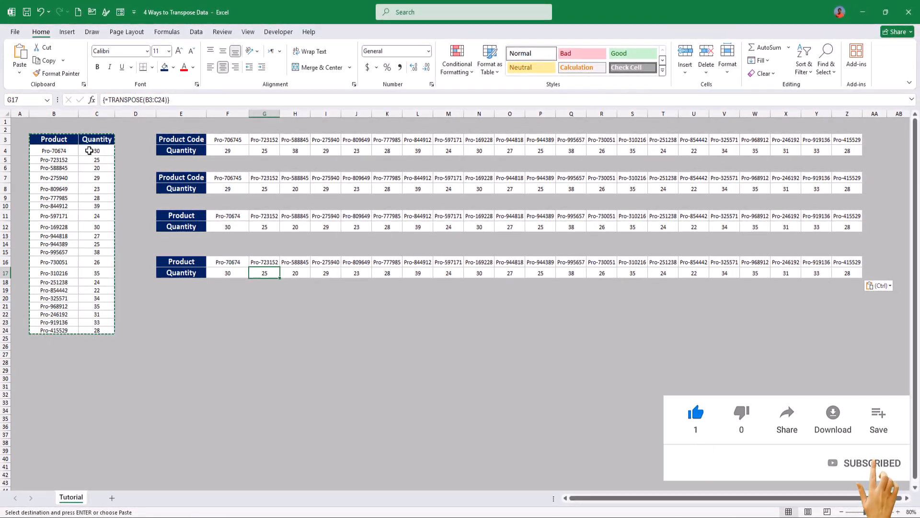
text(5456)
key(Return)
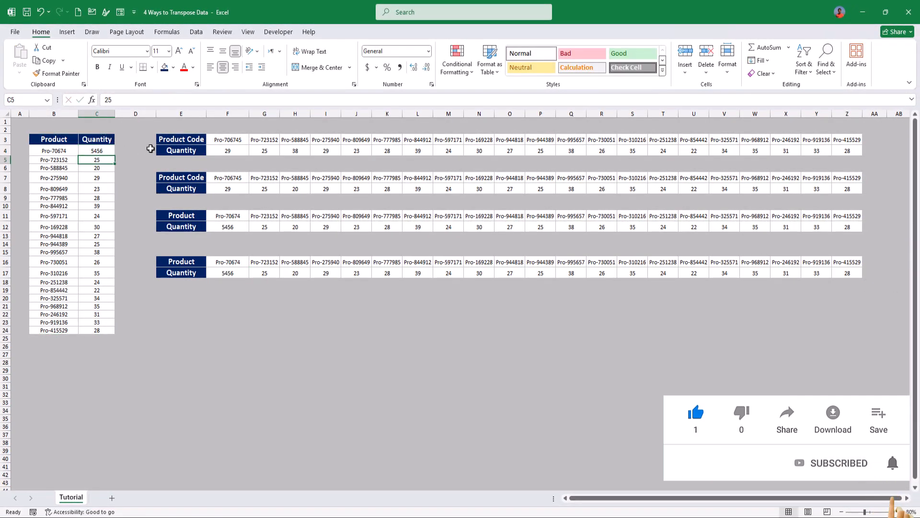
Step: Try replacing the product code in cell B15 with 45
click(61, 253)
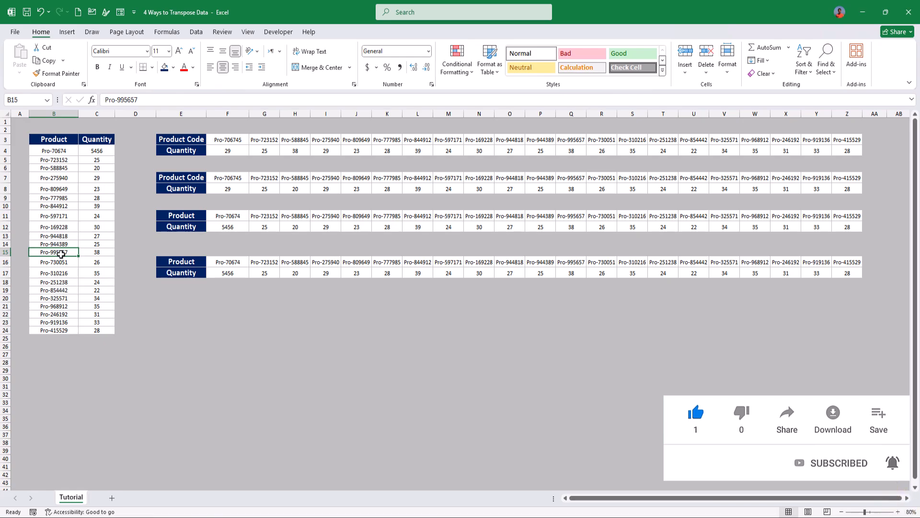
text(45)
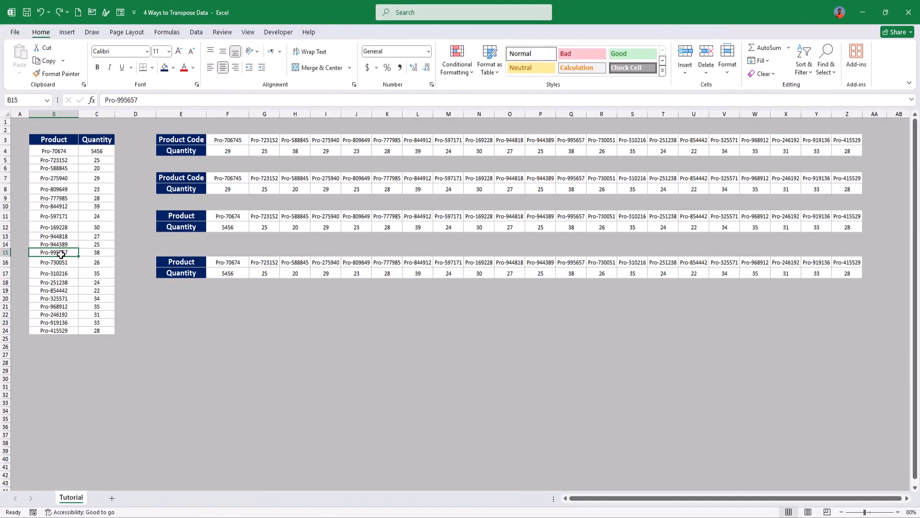